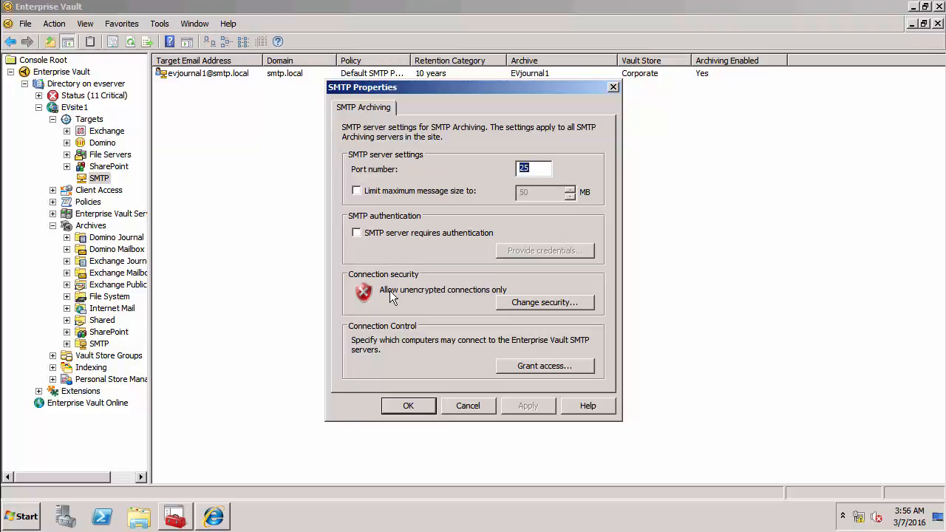
- Close the SMTP server properties and review the existing journal target's policy, retention category and archive settings
left_click(484, 405)
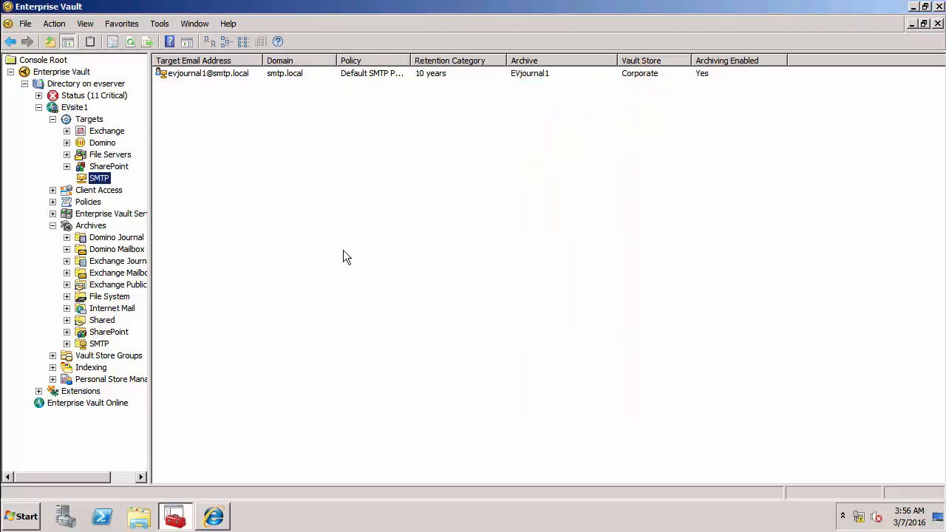
double_click(228, 77)
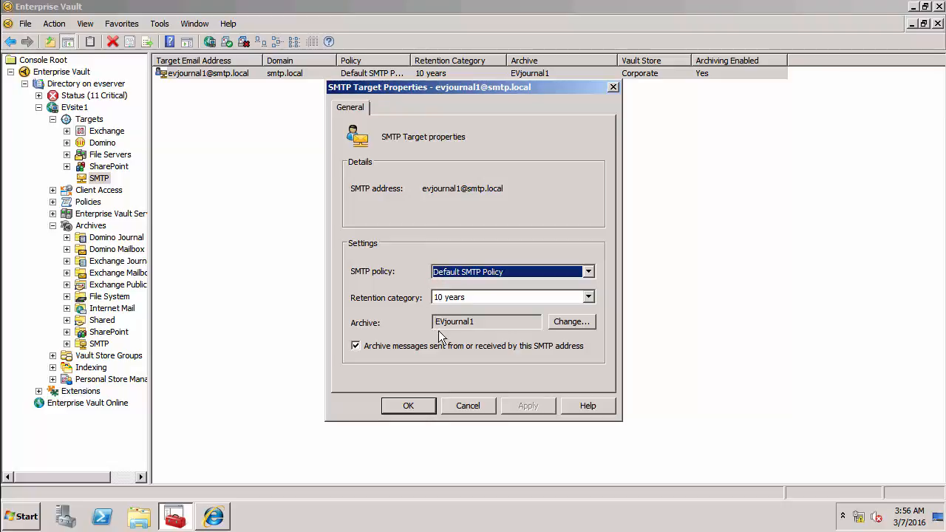
left_click(467, 406)
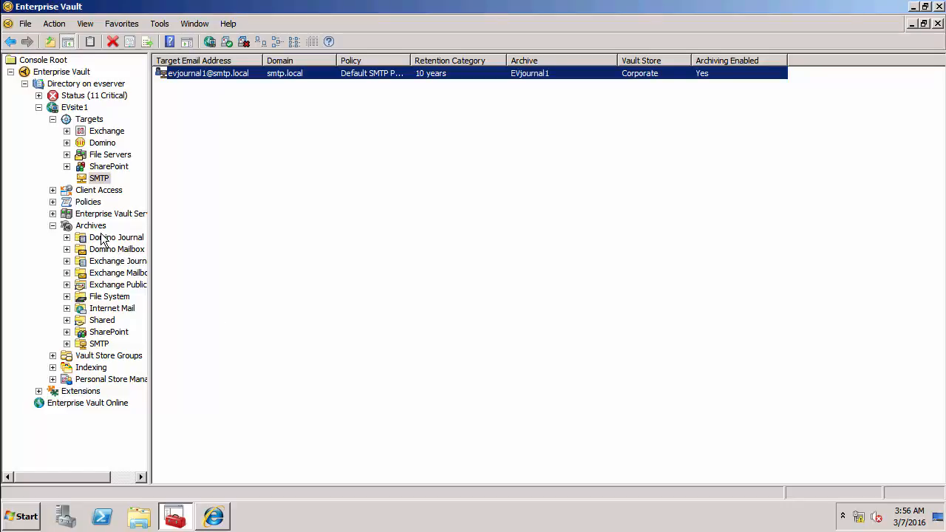
- View the tasks configured on the evserver Enterprise Vault server
left_click(54, 213)
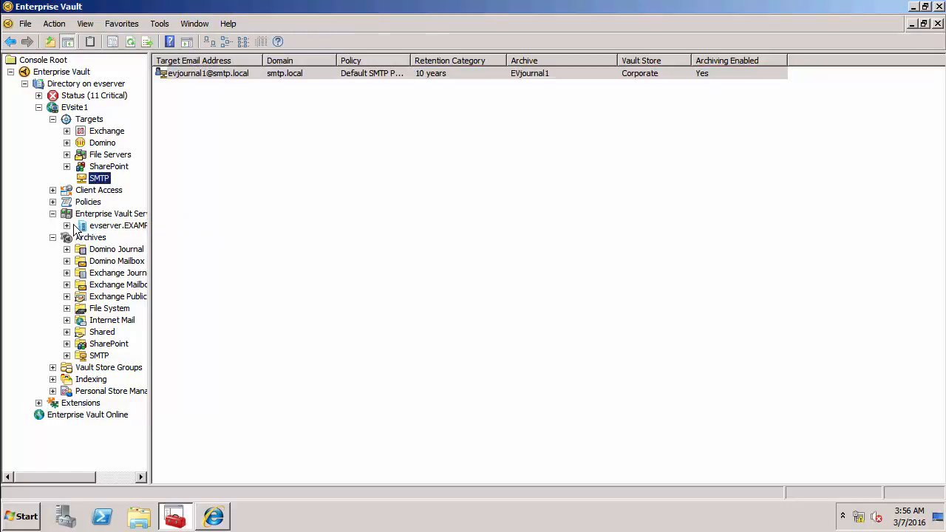
left_click(67, 225)
left_click(96, 249)
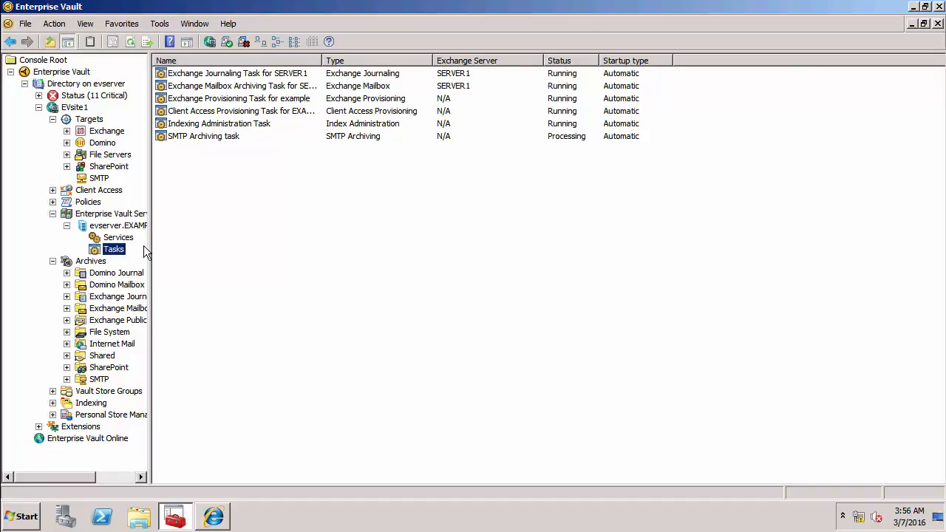
- Start a new SMTP archive in the Corporate vault store and name it Sales
left_click(99, 379)
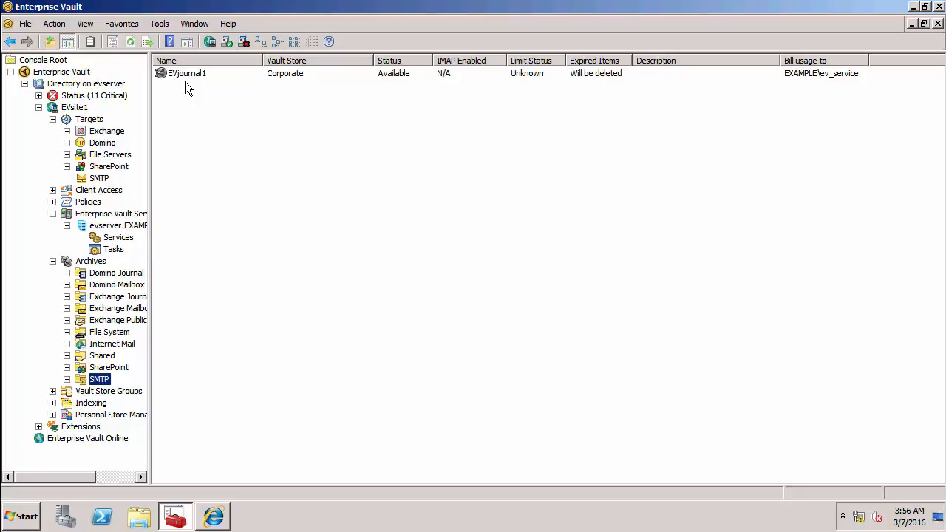
right_click(190, 132)
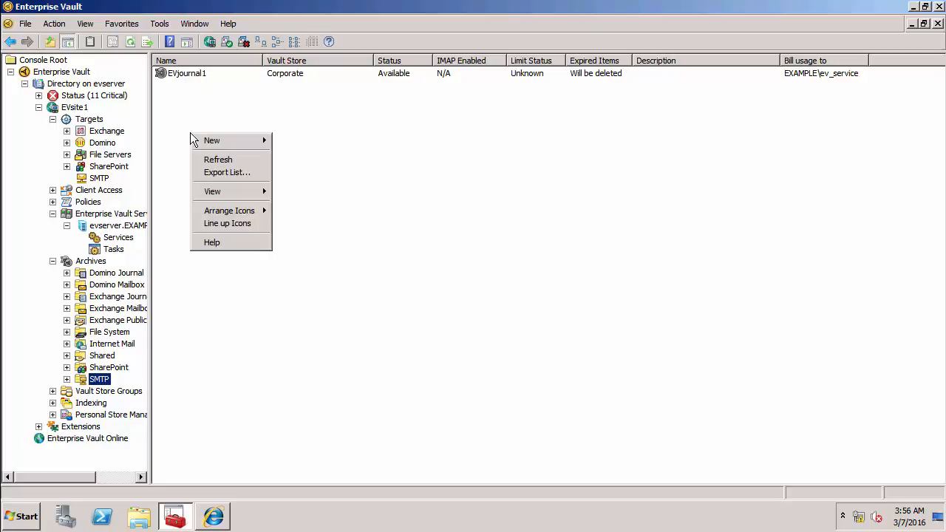
mouse_move(241, 142)
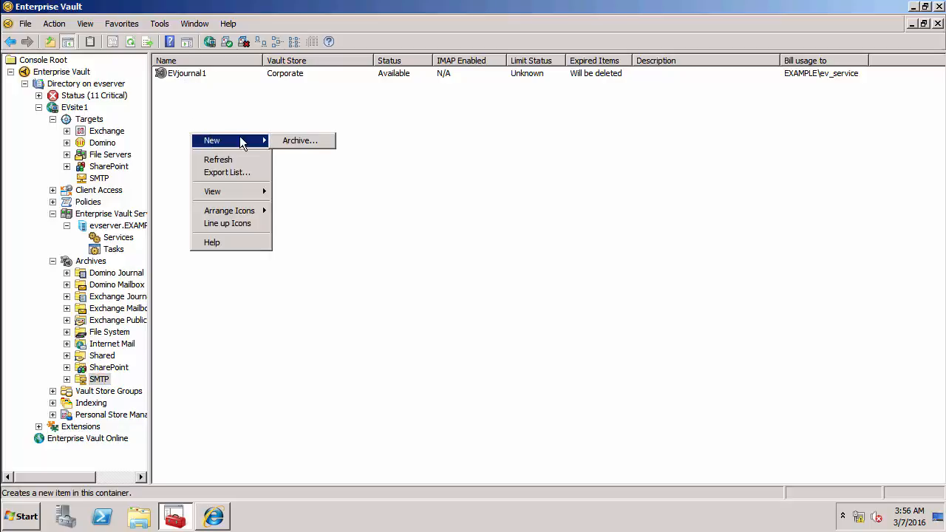
left_click(280, 138)
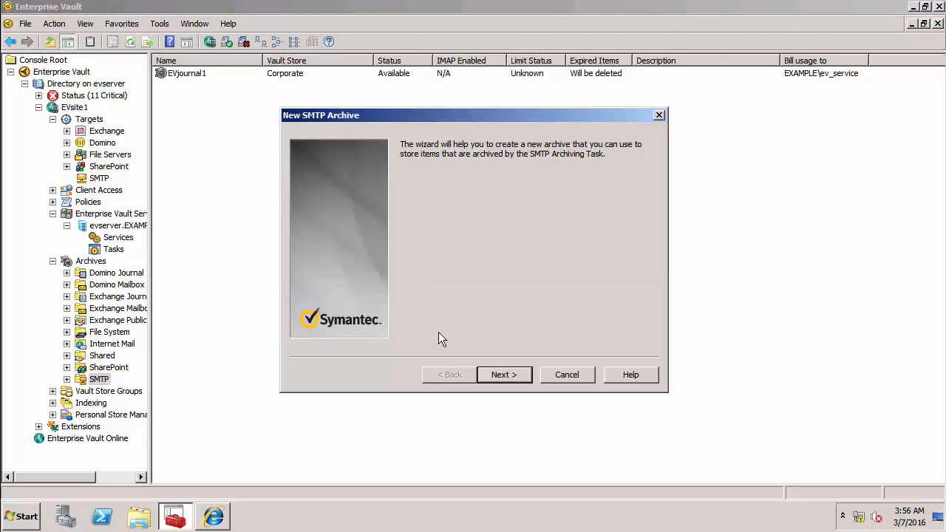
left_click(485, 370)
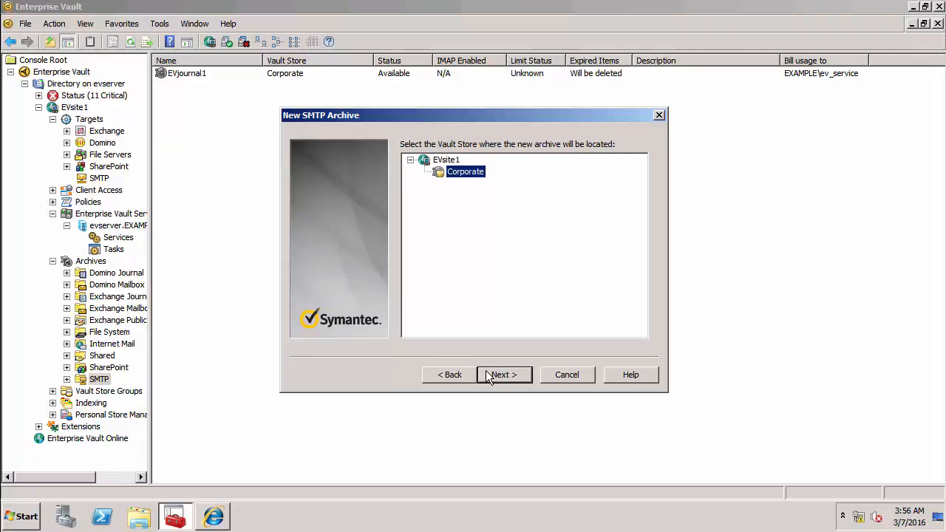
left_click(487, 375)
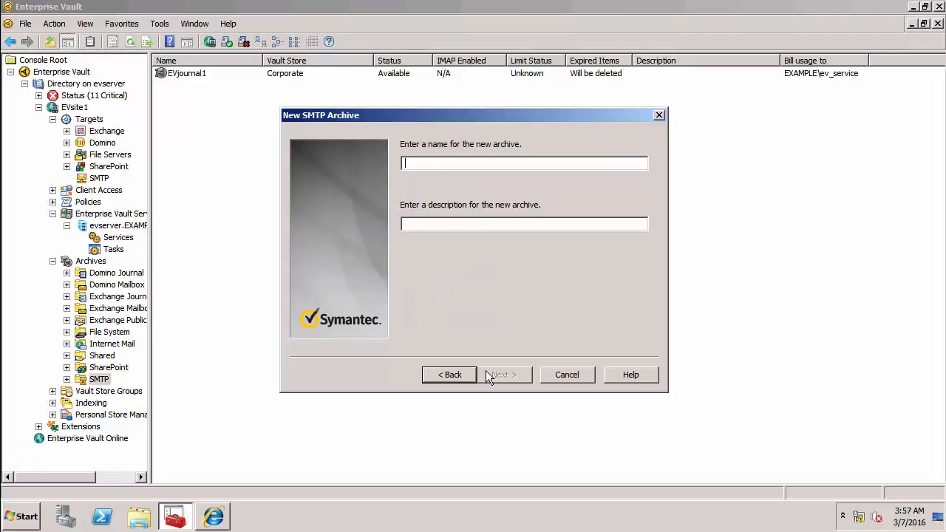
type("Sales")
left_click(488, 377)
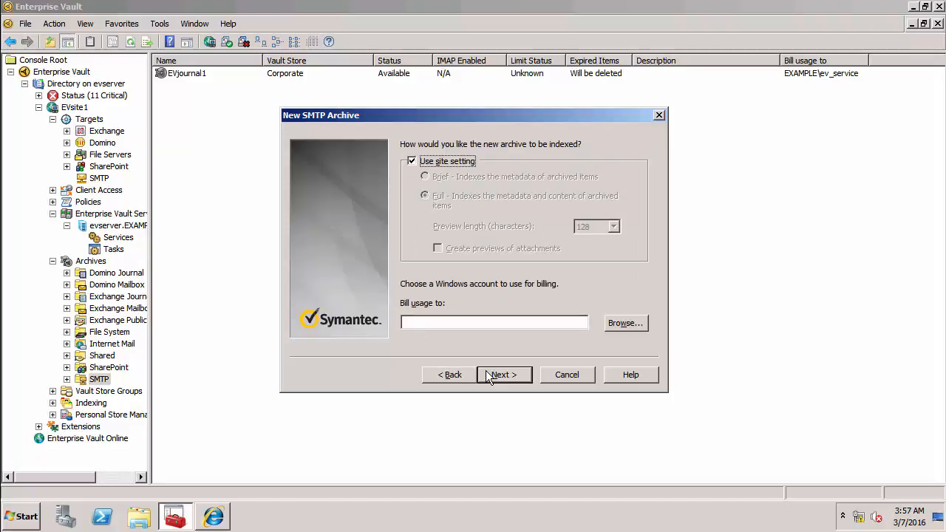
- Set the new archive's billing account to ev_service, keep the site indexing setting, and finish creating the archive
left_click(469, 326)
type("ev_serv")
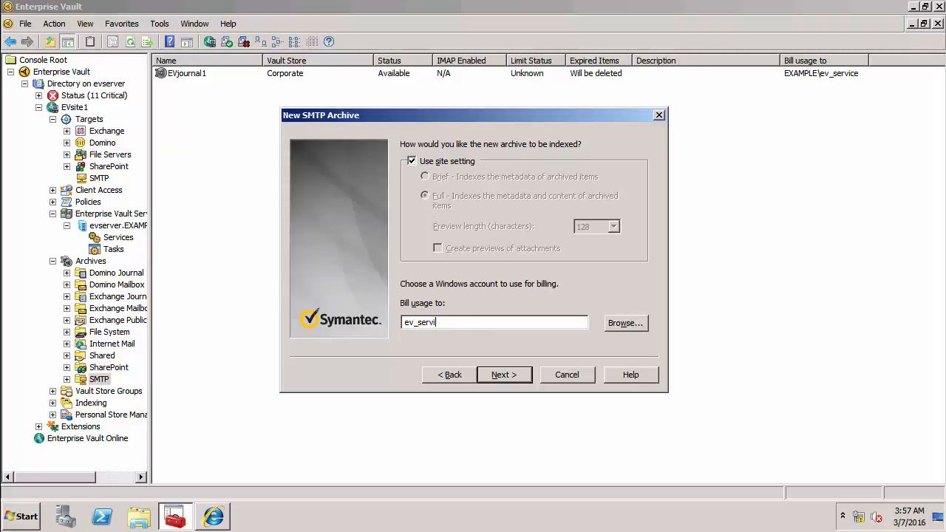
type("ice")
key("Return")
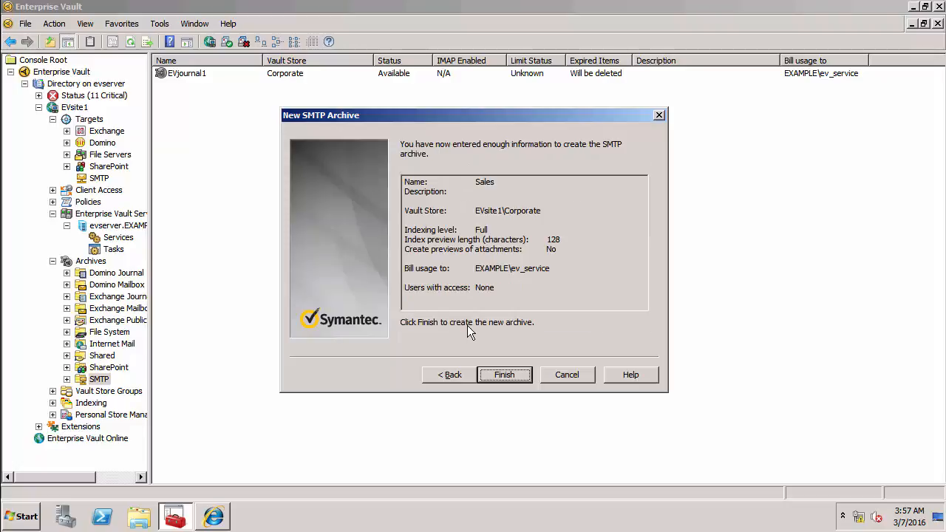
key("Return")
key("Return")
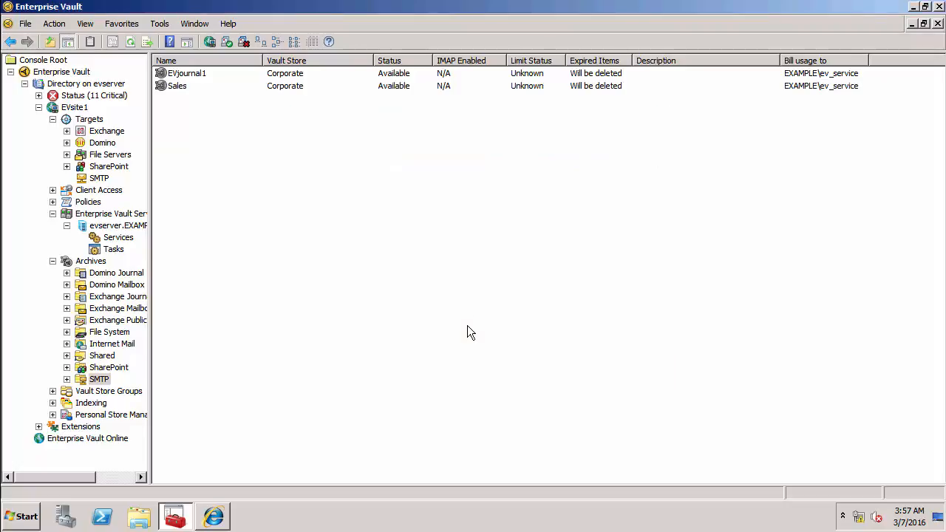
- Grant the EXAMPLE\ev_service account Read permission on the Sales archive and save its properties
right_click(190, 86)
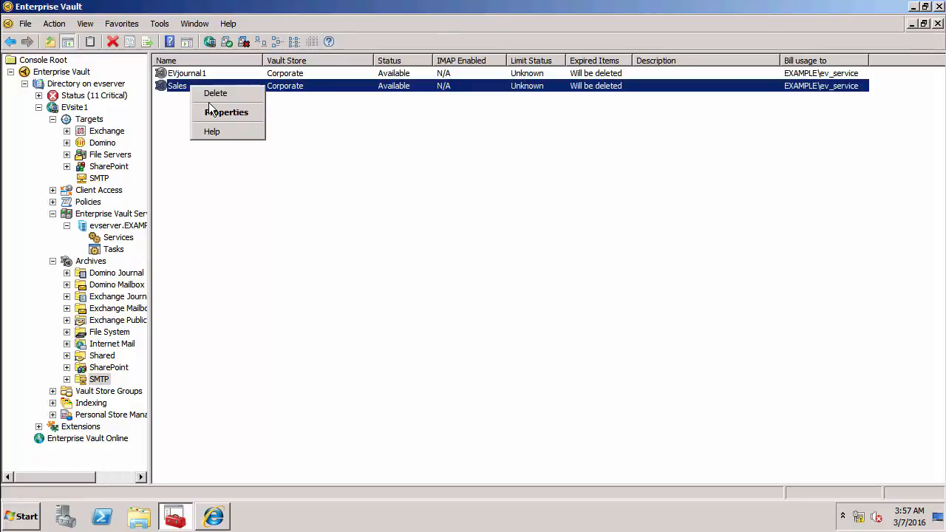
left_click(210, 112)
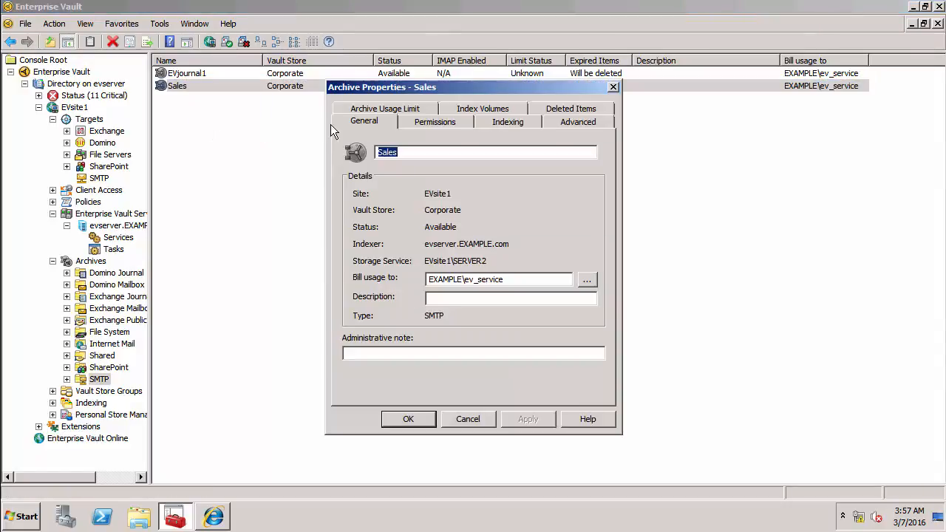
left_click(415, 126)
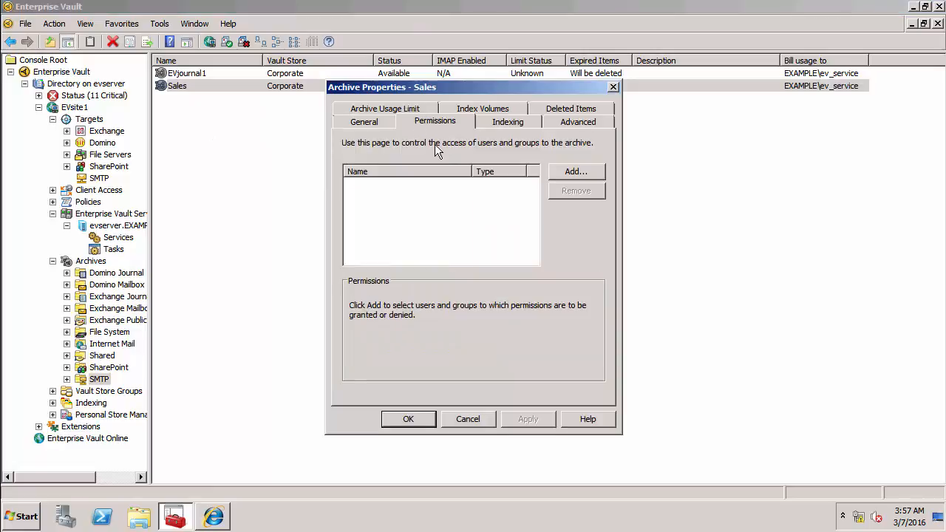
left_click(555, 172)
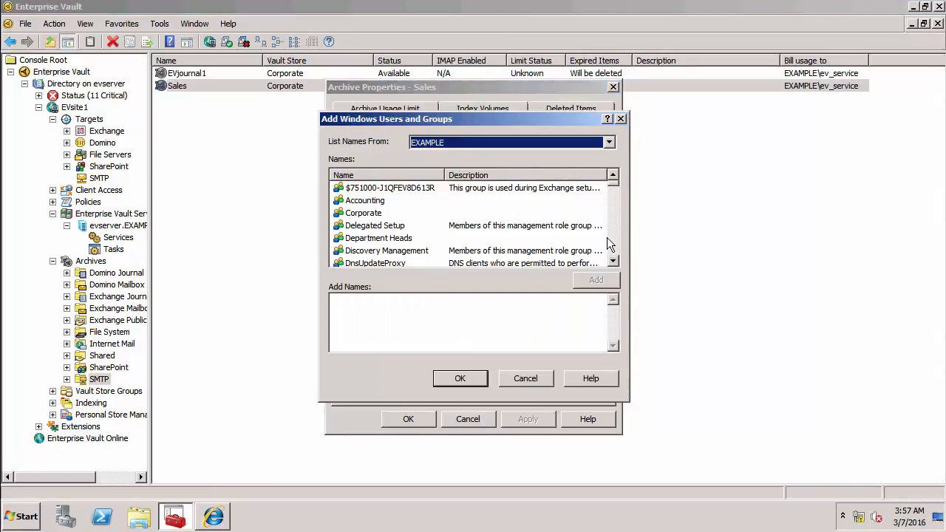
left_click(611, 244)
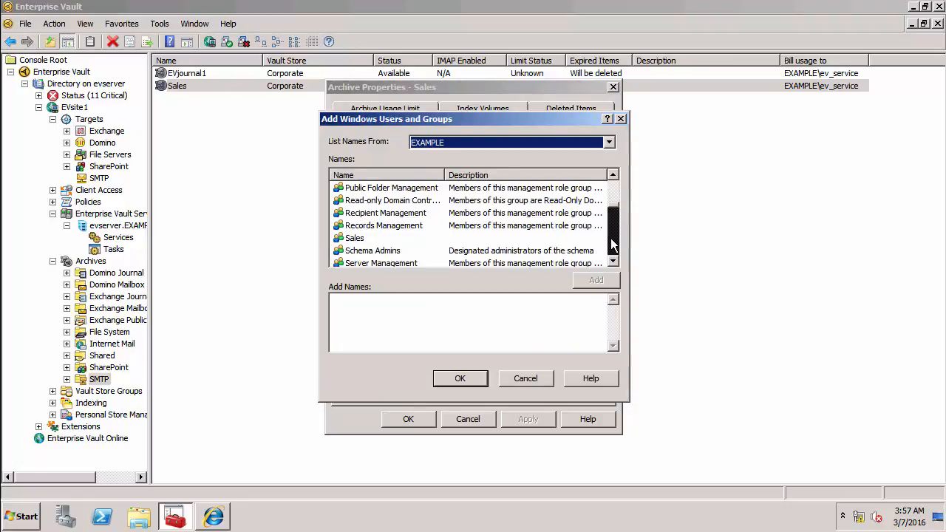
left_click(611, 244)
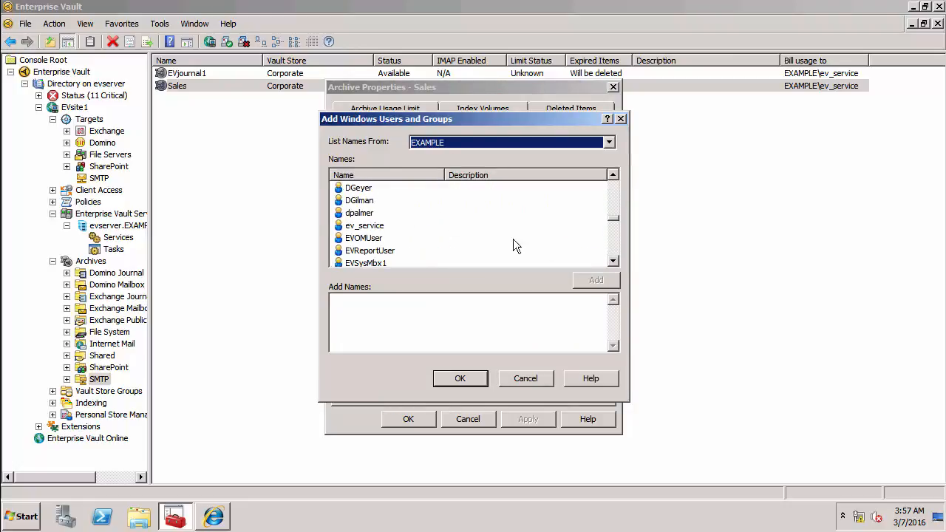
double_click(379, 230)
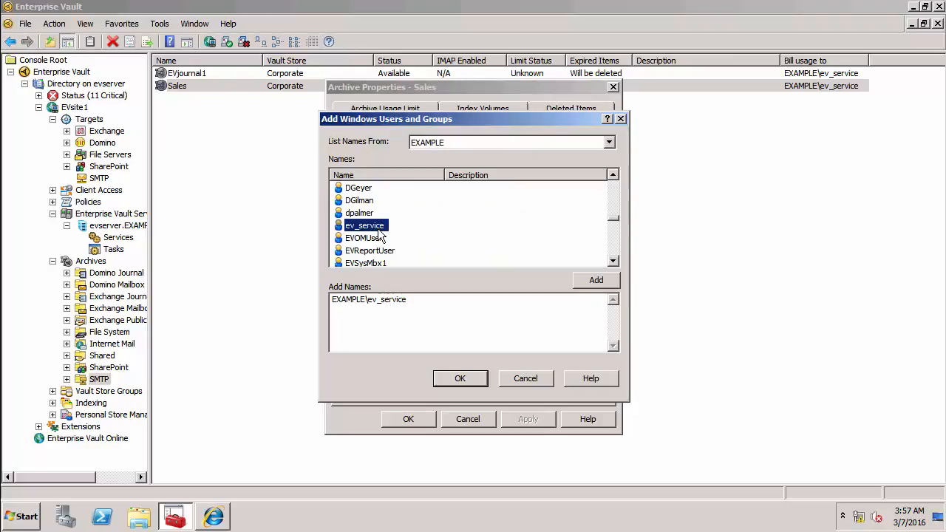
left_click(452, 377)
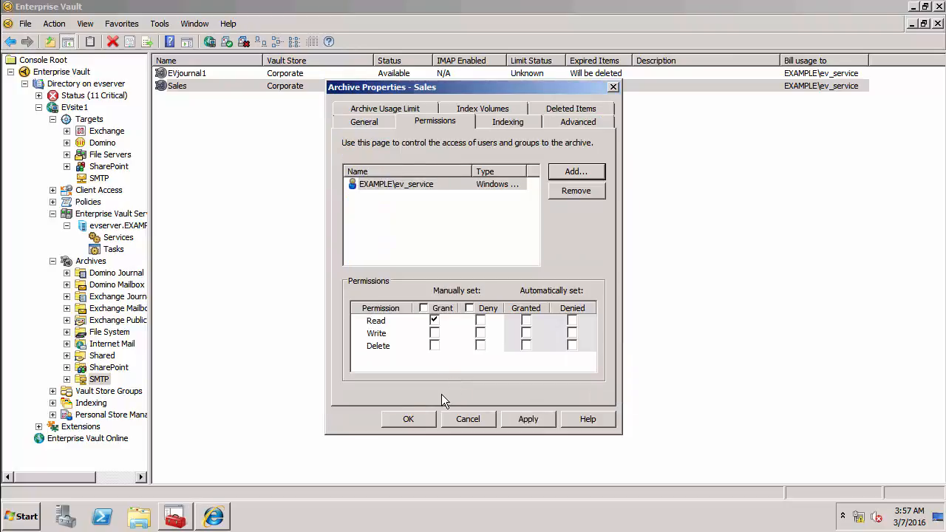
left_click(411, 419)
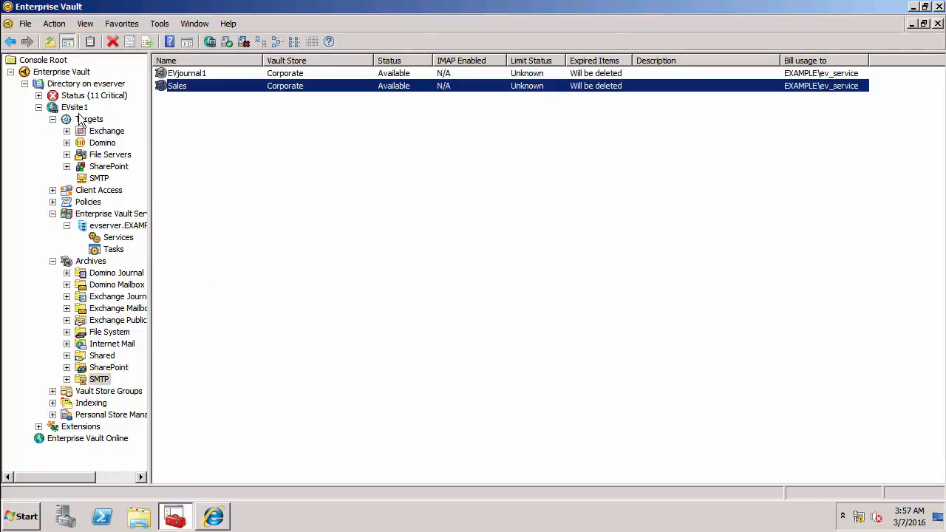
- Start a new SMTP target and enter the mailbox user's email address as the target address
right_click(93, 181)
mouse_move(122, 185)
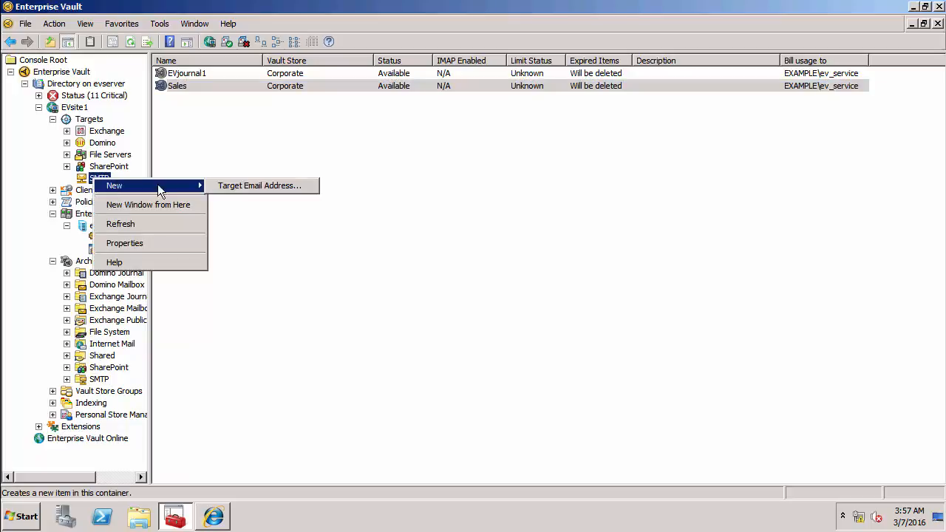
left_click(239, 188)
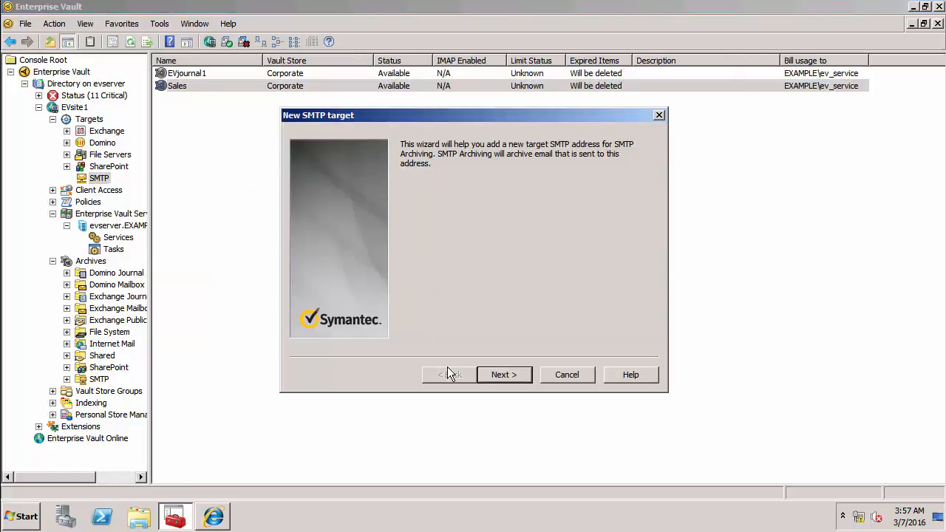
left_click(486, 377)
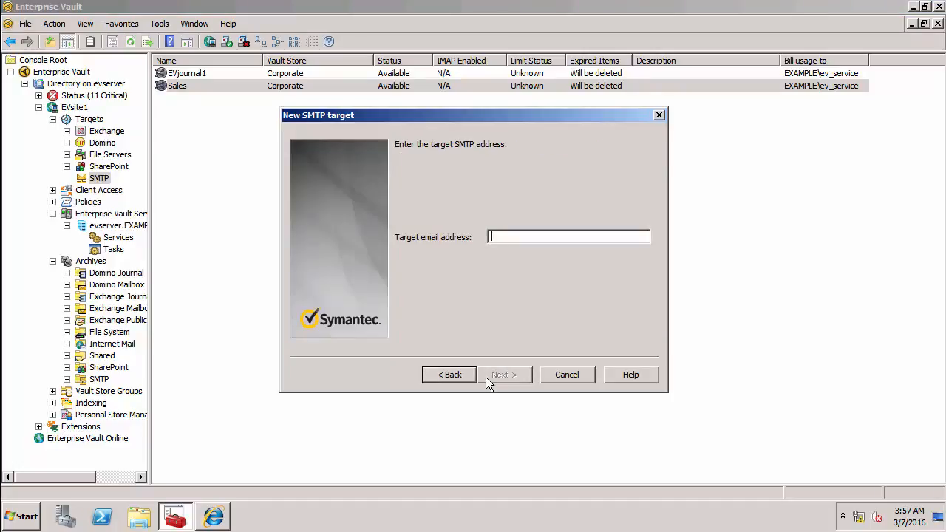
type("dpalmer@")
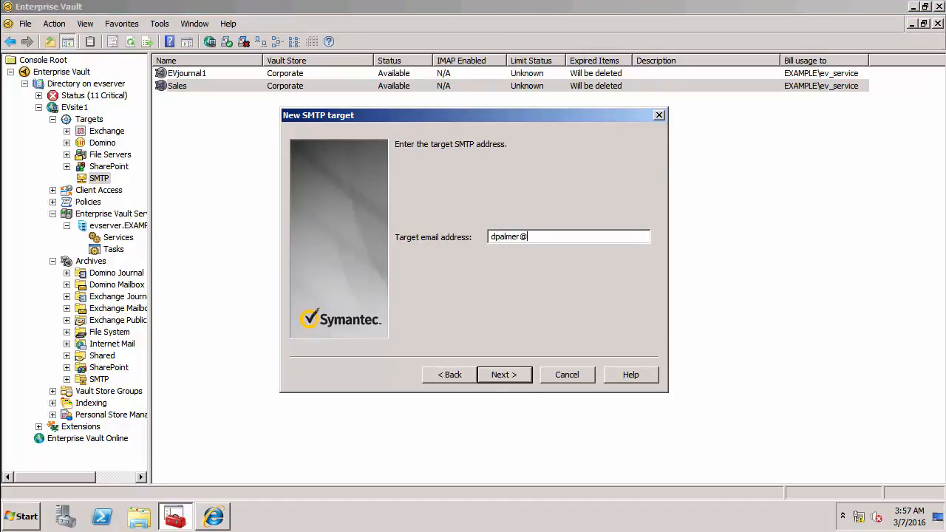
type("example.com")
left_click(498, 376)
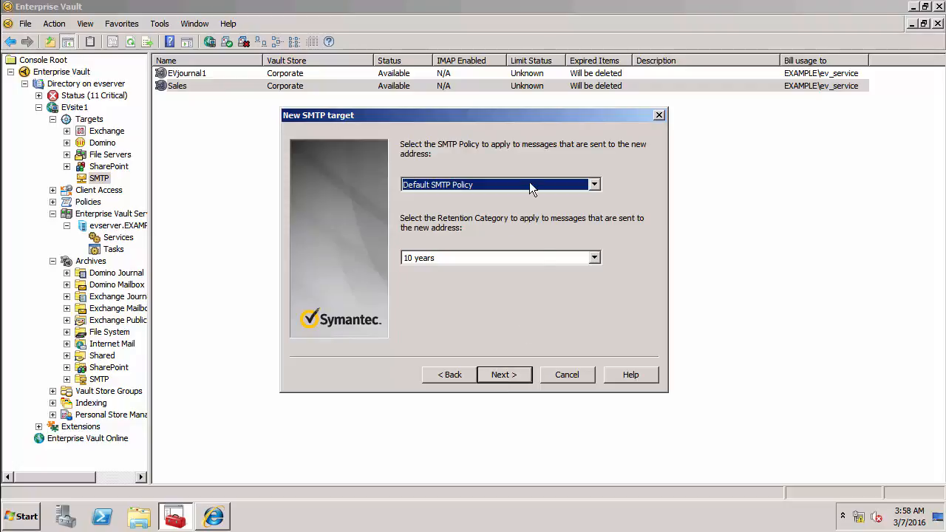
- Keep Default SMTP Policy with 10 years retention, choose the Sales archive under Corporate SMTP archives, and finish adding the target
left_click(520, 372)
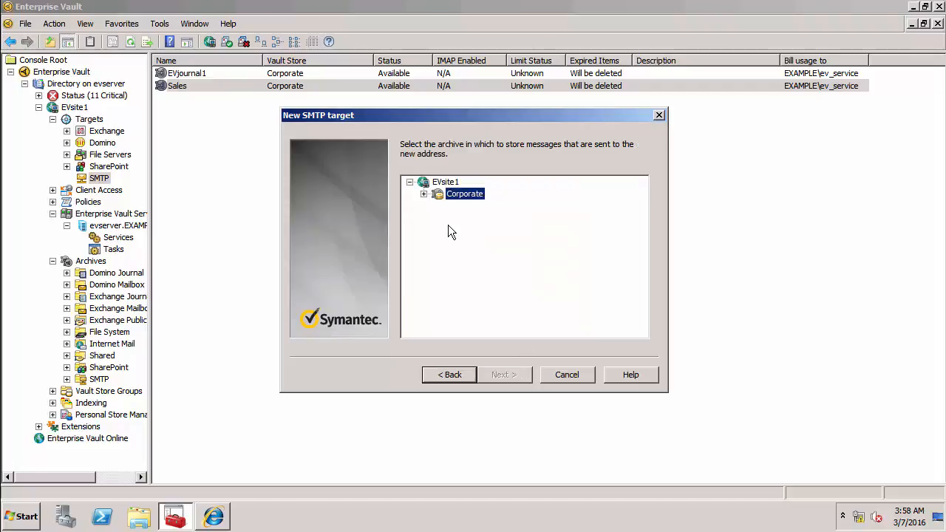
left_click(425, 198)
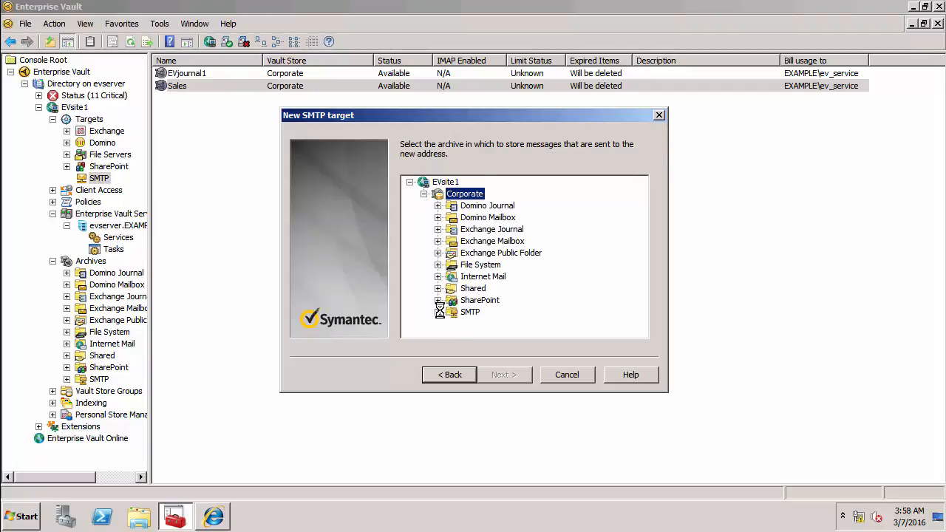
left_click(482, 324)
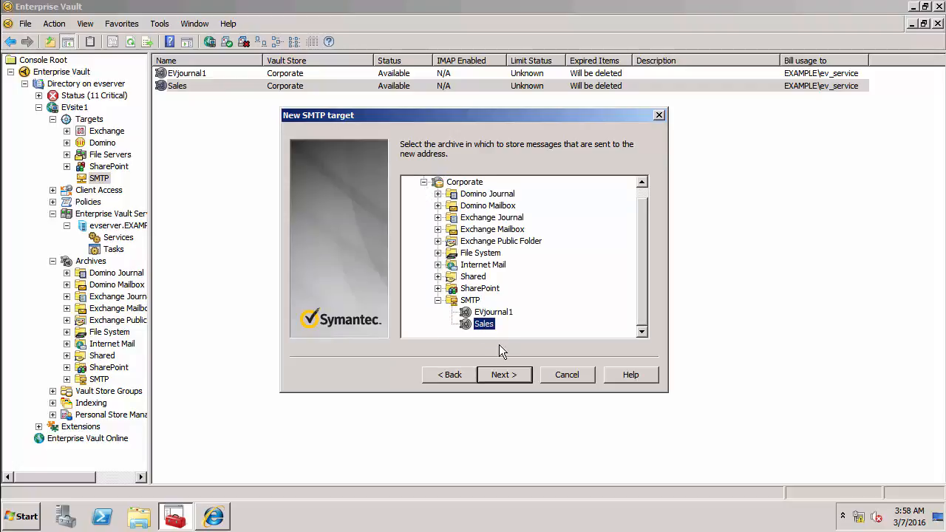
left_click(510, 370)
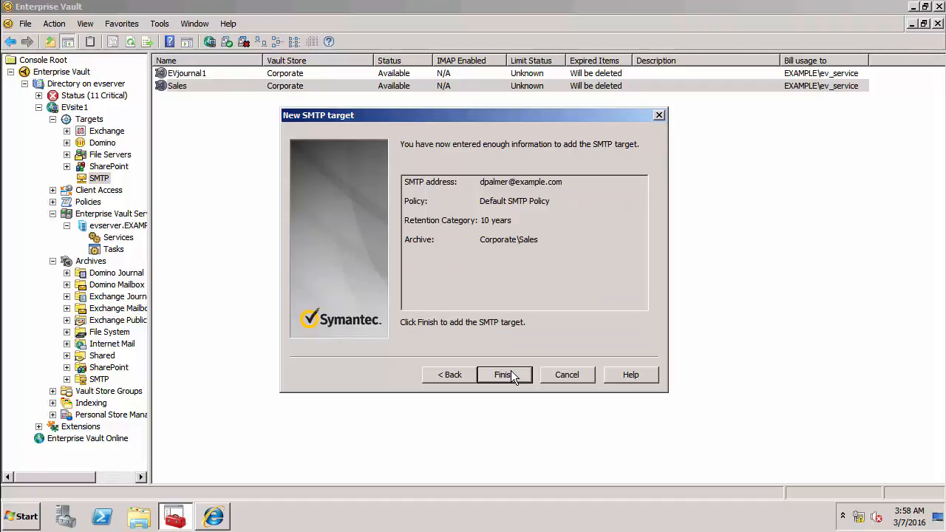
left_click(511, 373)
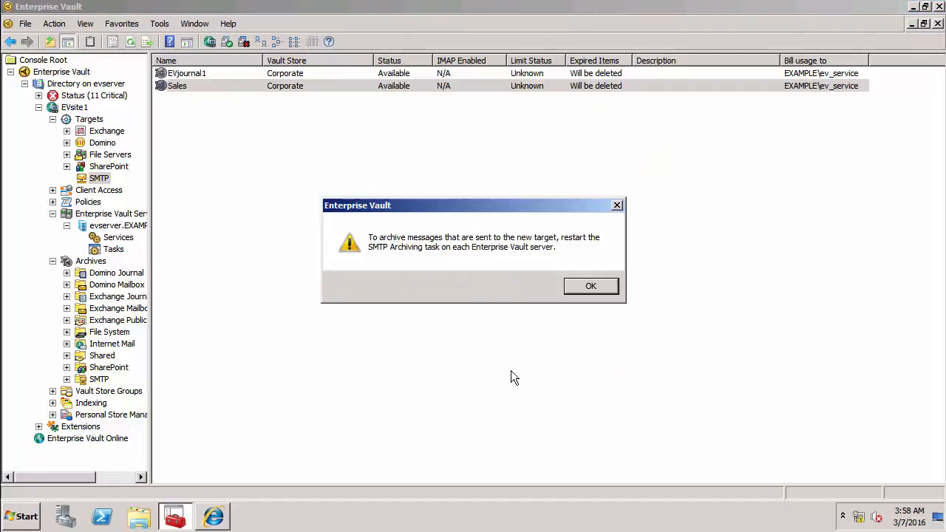
left_click(589, 287)
- Start another new SMTP target and enter the second mailbox user's email address as the target address
right_click(98, 179)
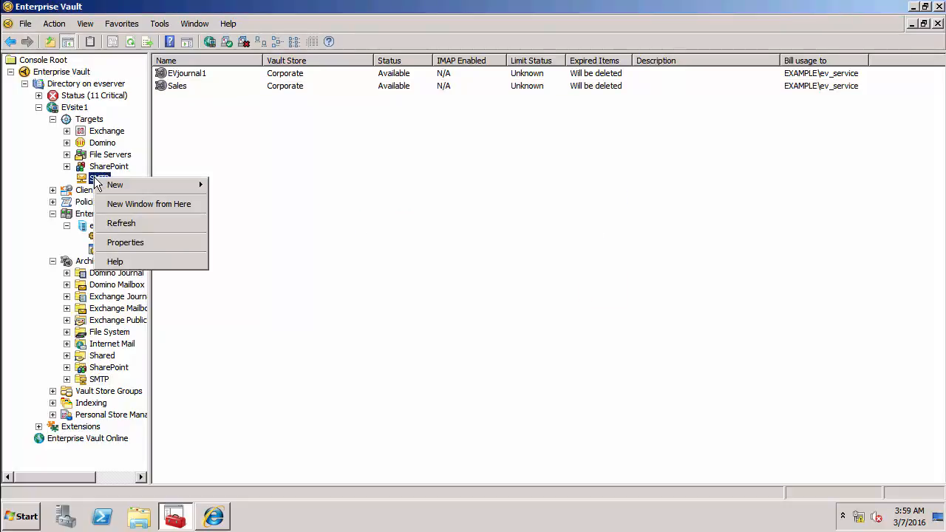
mouse_move(165, 185)
left_click(243, 186)
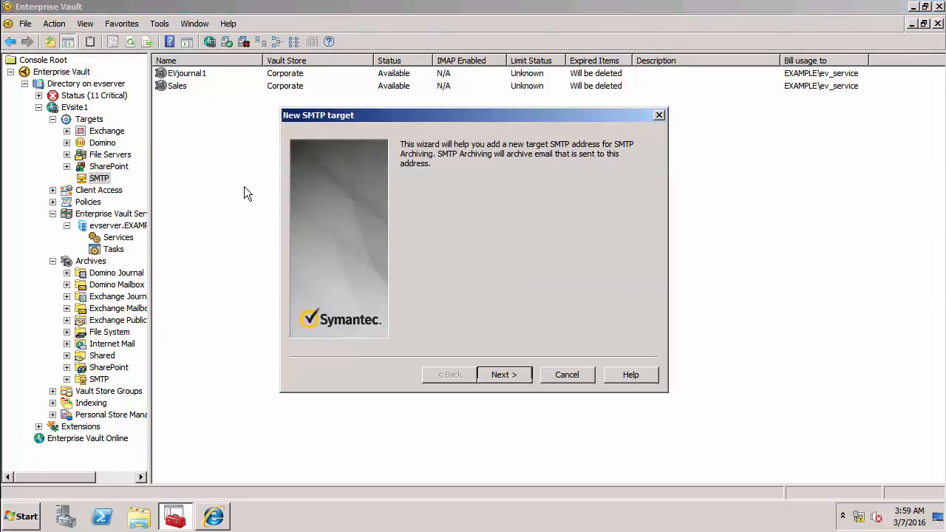
left_click(485, 374)
type("d")
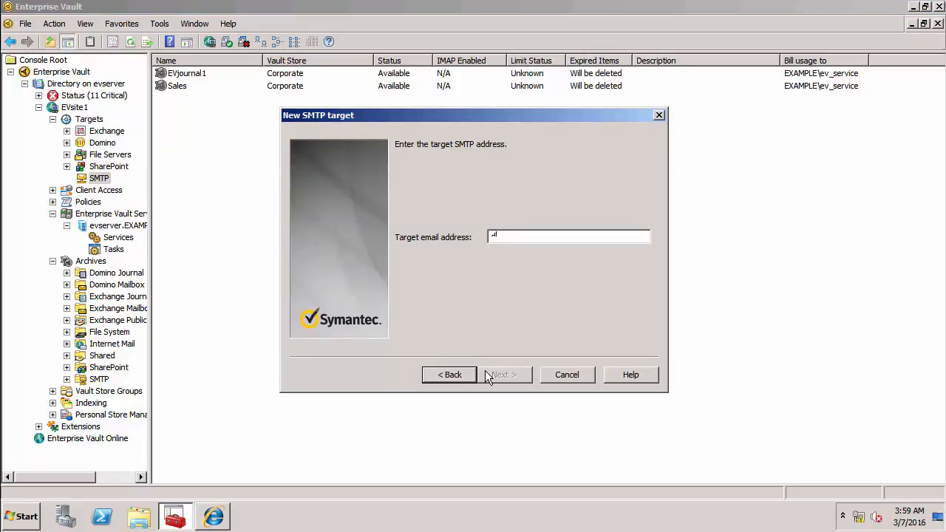
type("gilman")
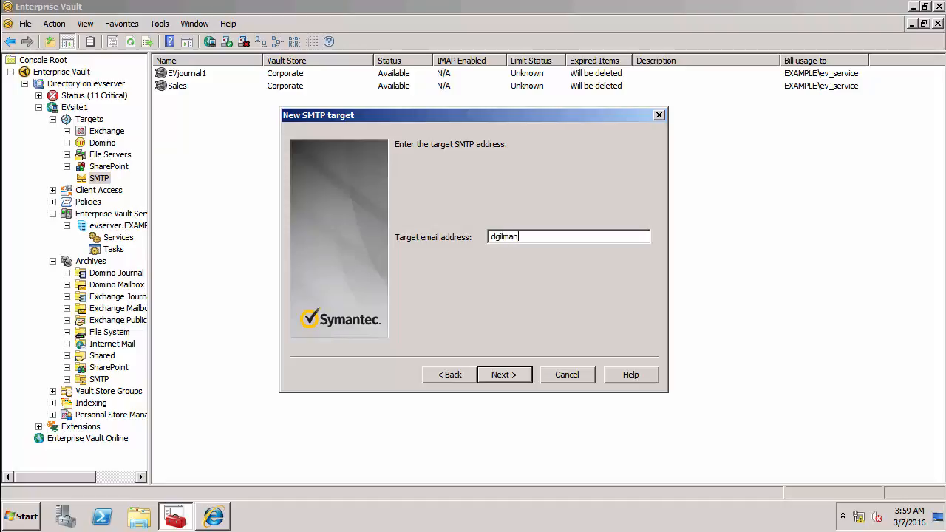
type("@example.cr")
type("m")
left_click(486, 374)
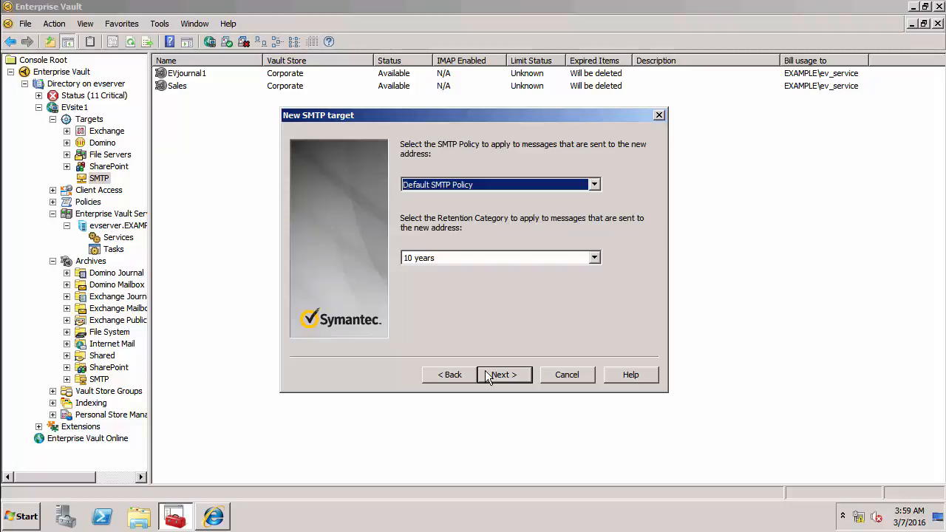
- Accept Default SMTP Policy and 10 years retention for the second target, store its messages in the Corporate Sales SMTP archive, and finish adding it
left_click(485, 373)
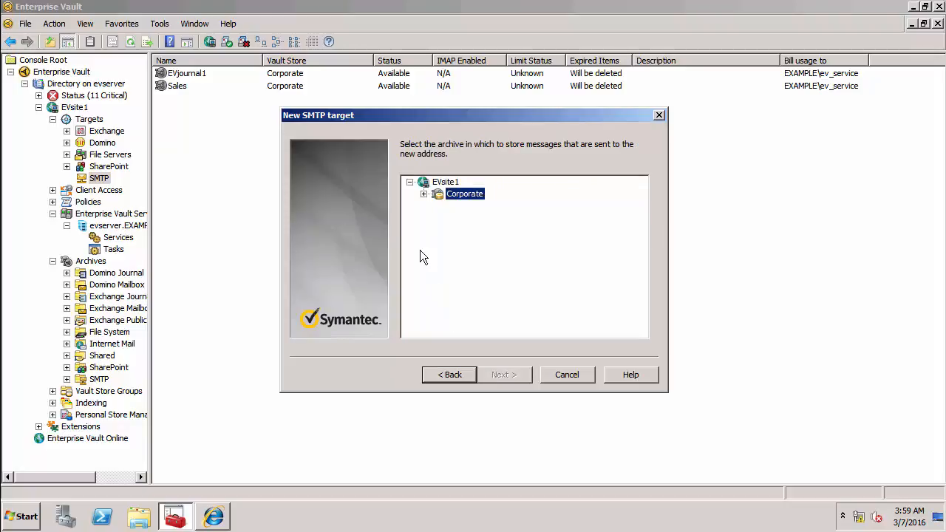
left_click(423, 194)
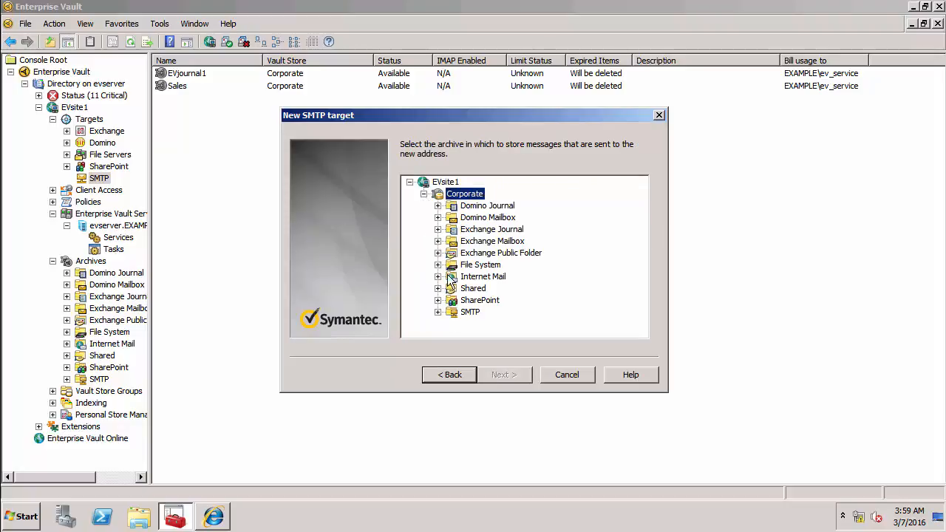
left_click(438, 312)
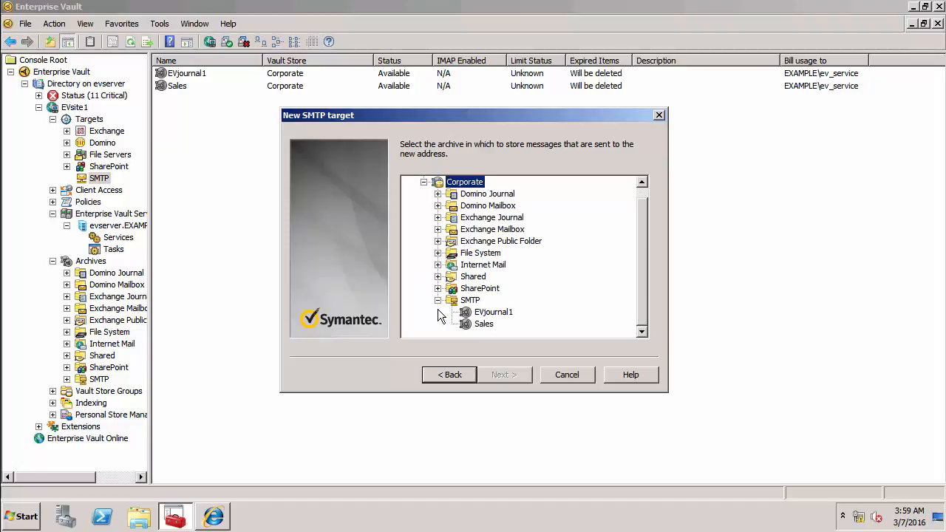
left_click(486, 326)
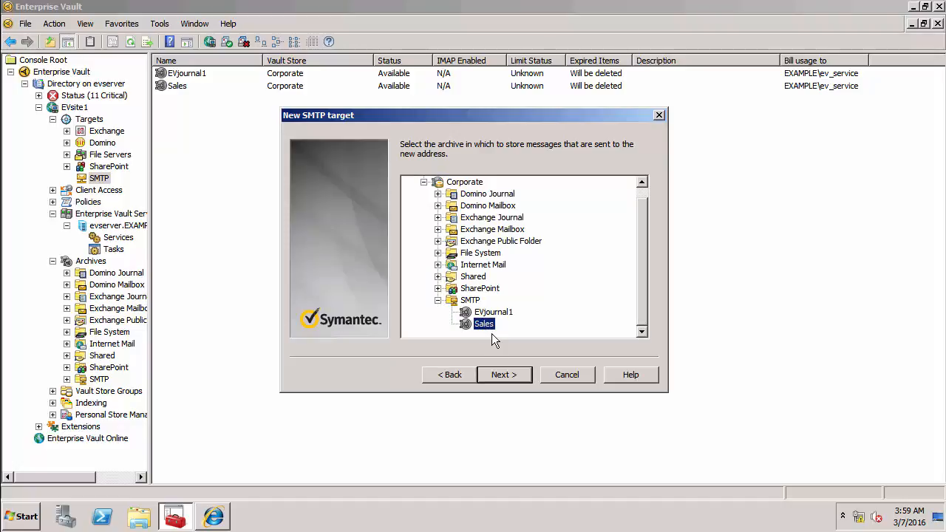
left_click(500, 376)
left_click(501, 376)
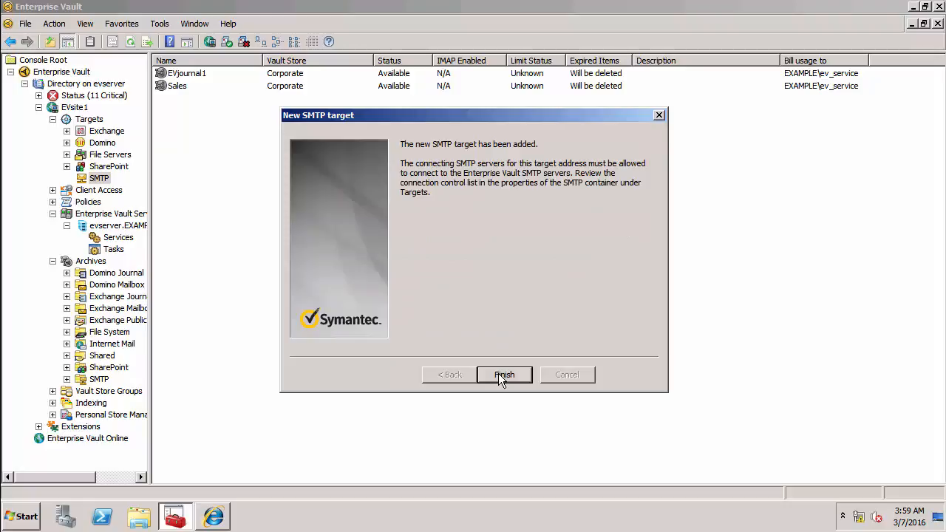
left_click(503, 375)
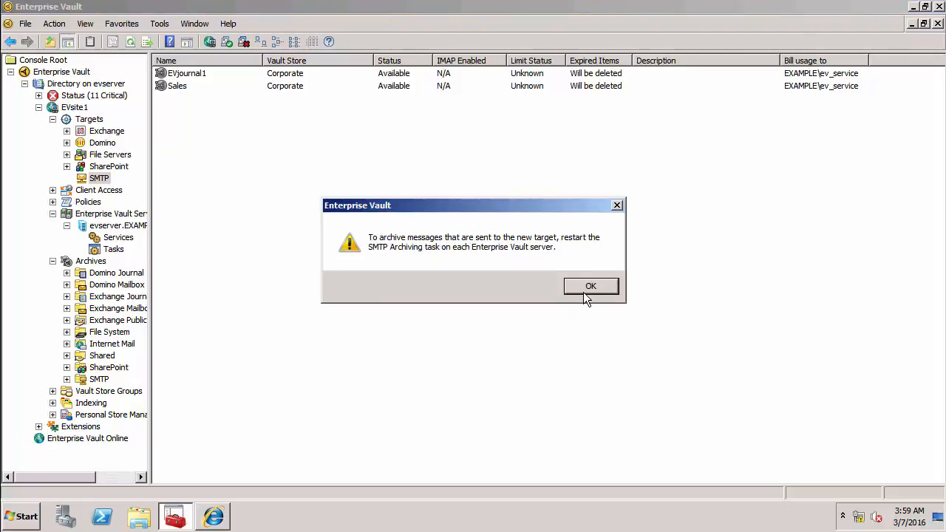
left_click(584, 285)
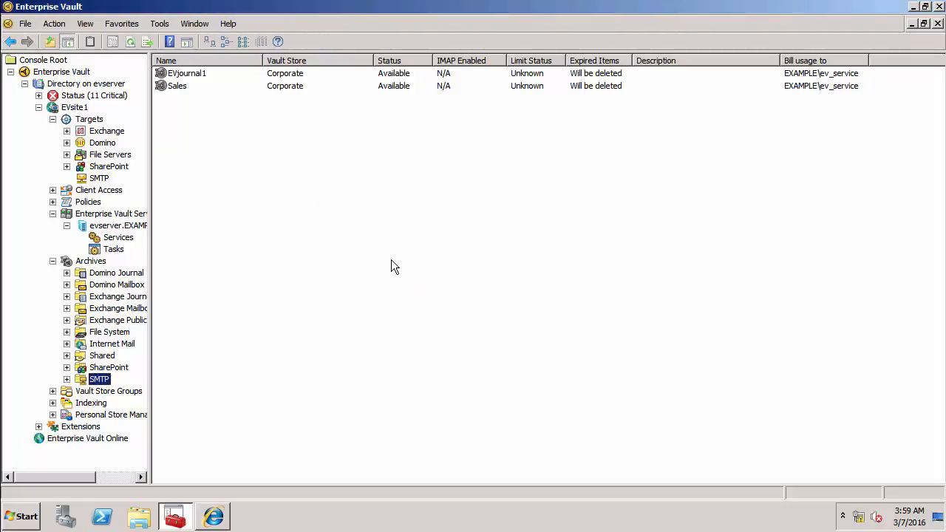
- Turn off archiving of messages sent from or received by the SMTP target that uses the EVjournal1 archive, and save its properties
left_click(109, 178)
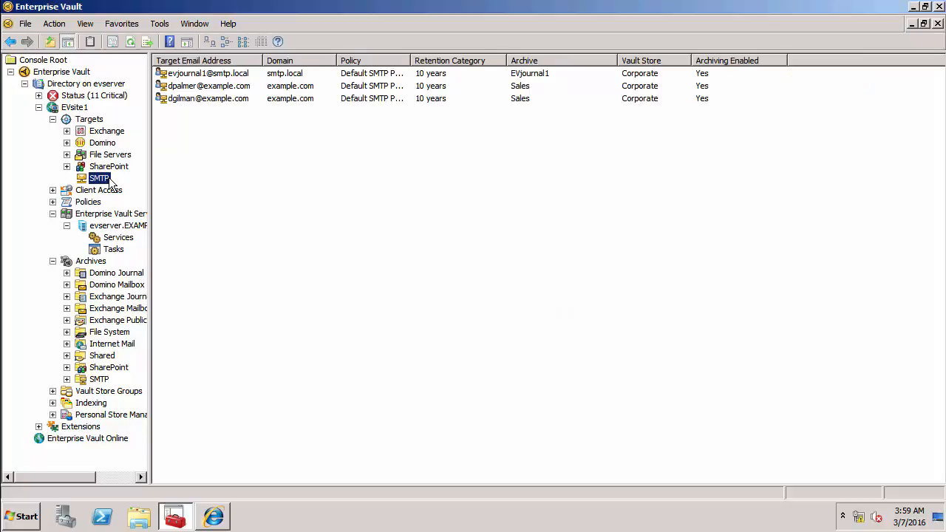
right_click(209, 73)
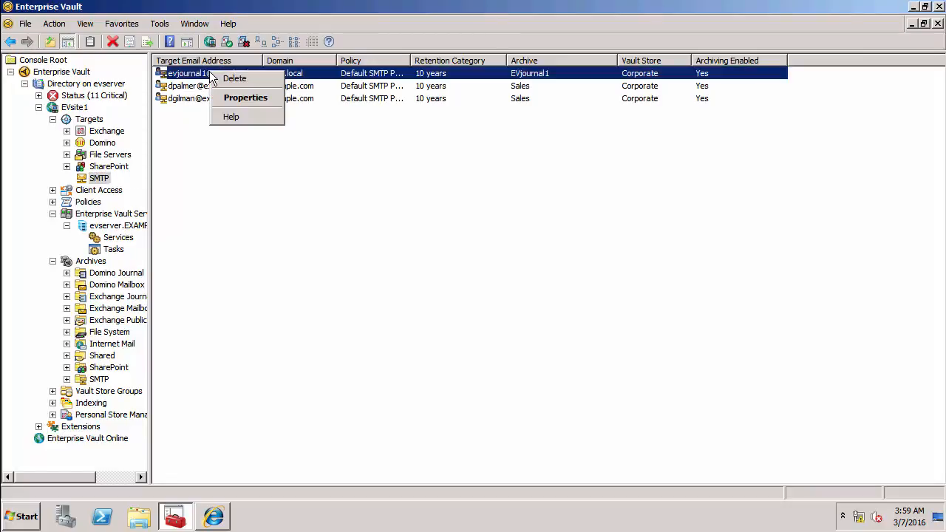
left_click(228, 96)
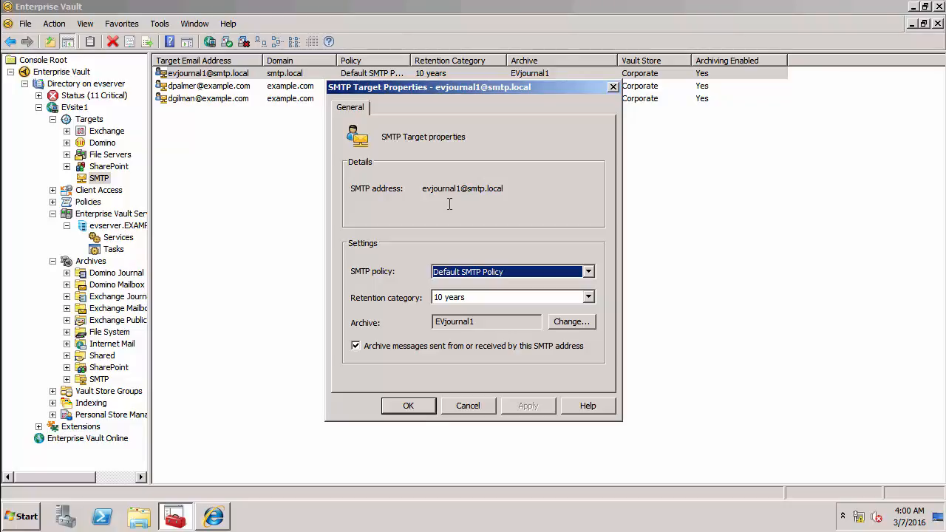
left_click(359, 346)
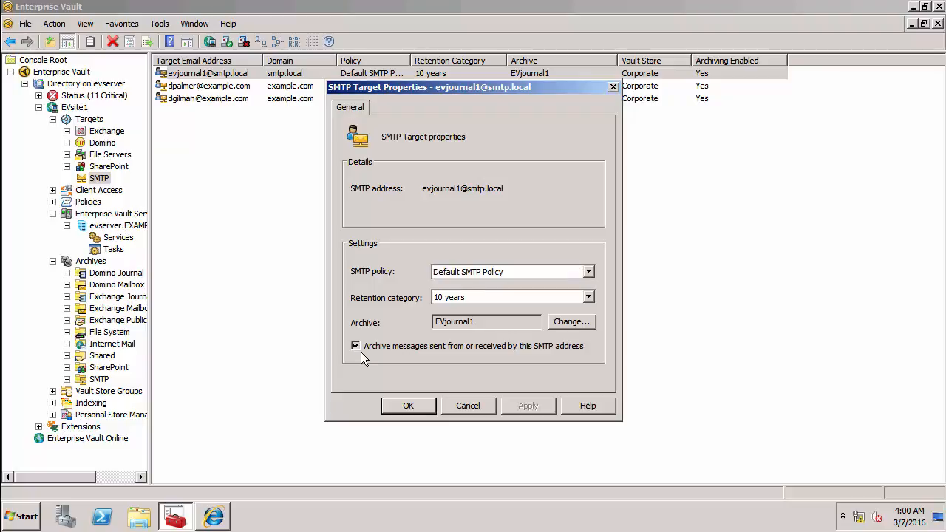
left_click(408, 406)
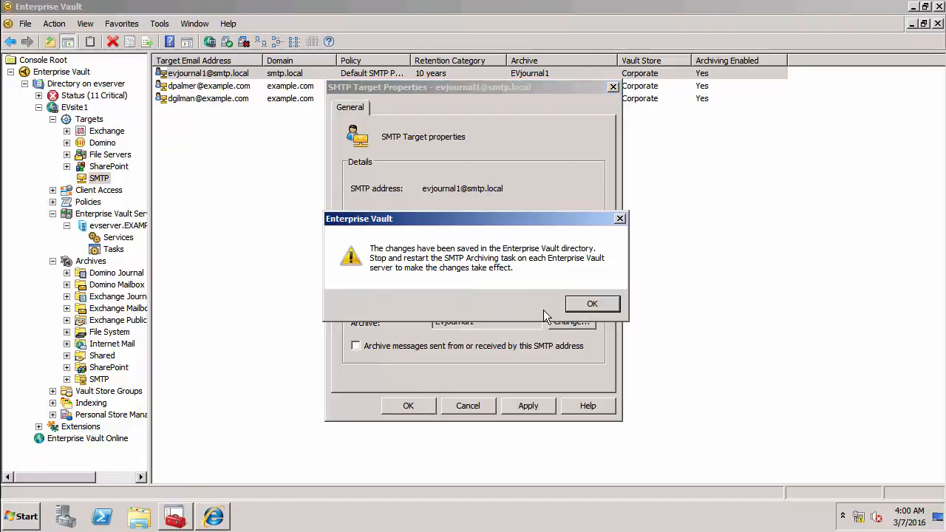
left_click(576, 306)
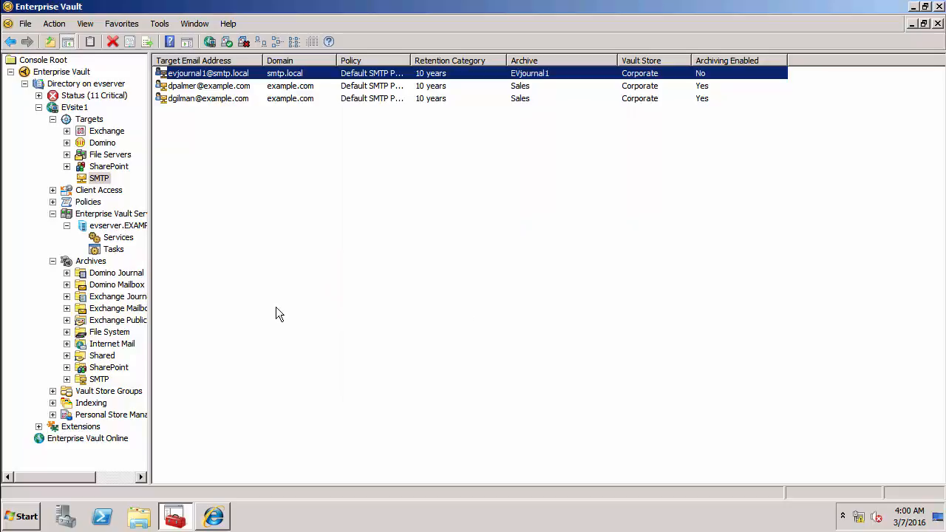
- Restart the SMTP Archiving task on the Enterprise Vault server
left_click(122, 250)
left_click(211, 137)
right_click(210, 138)
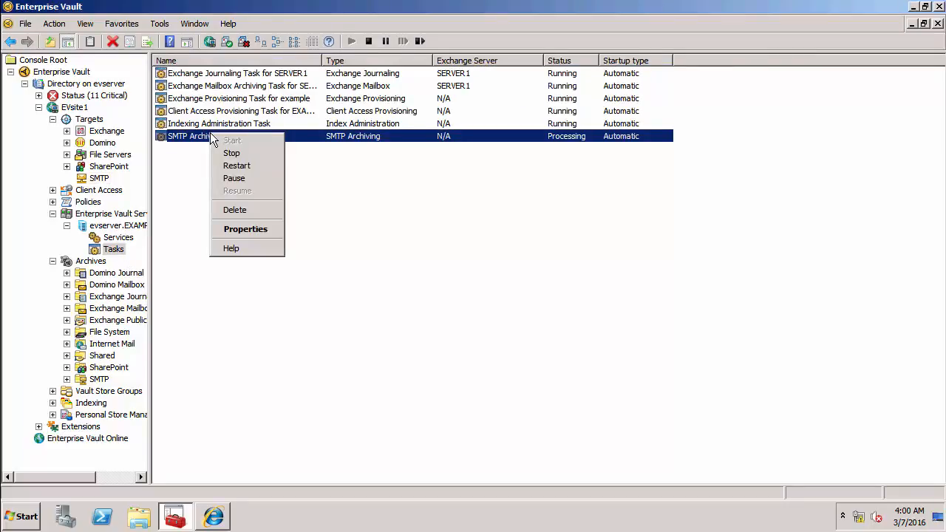
left_click(233, 164)
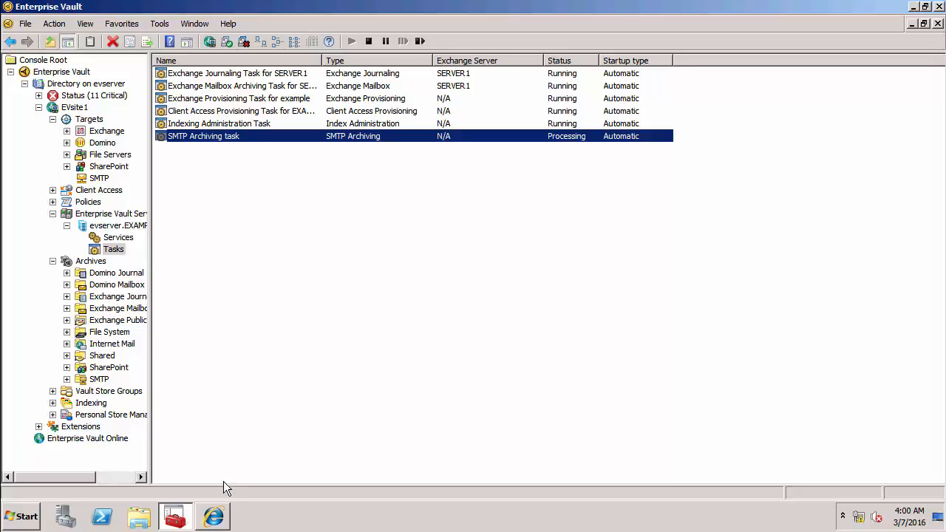
- Switch to Outlook Web App and address a new message to the first mailbox user added as an SMTP target
left_click(222, 513)
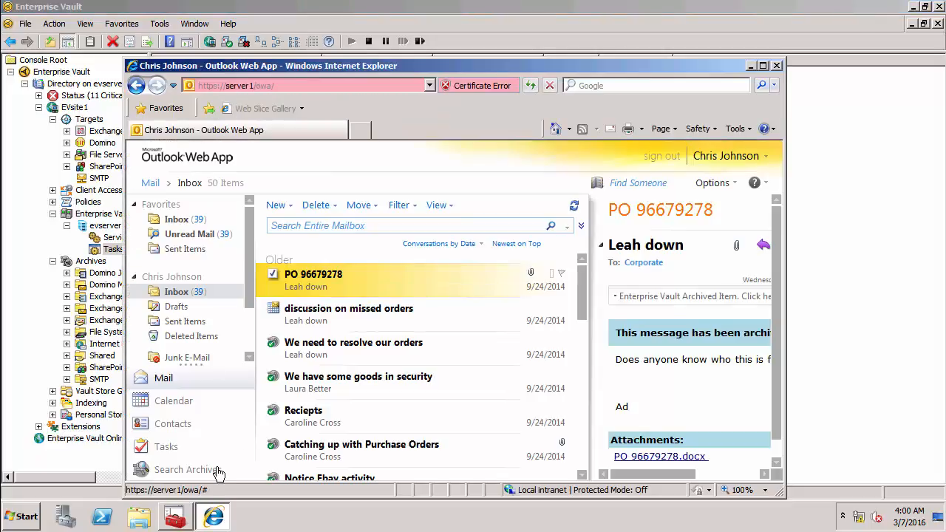
left_click(277, 207)
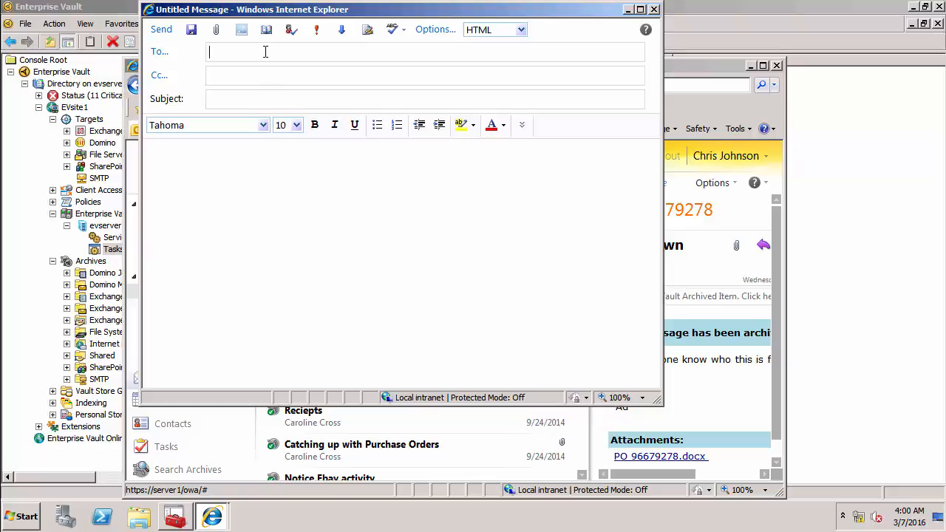
type("dian")
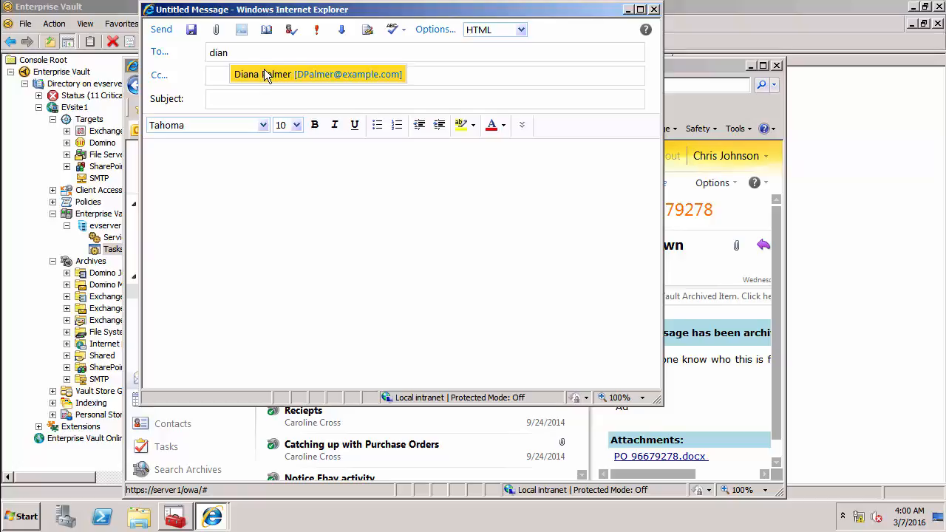
left_click(266, 74)
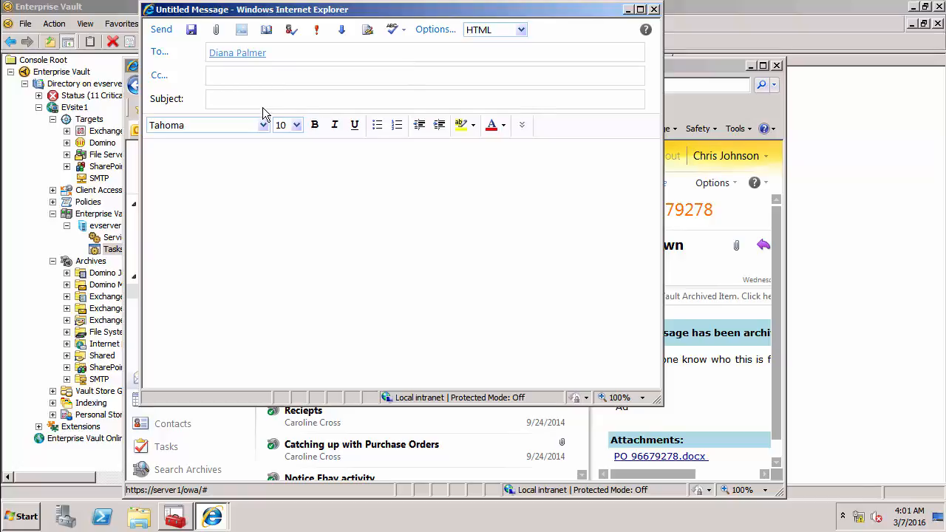
- Give the message the subject "Testing selective journaling 1" and the body "this is a test no 1", and send it
left_click(264, 102)
type("Testing selective journaling")
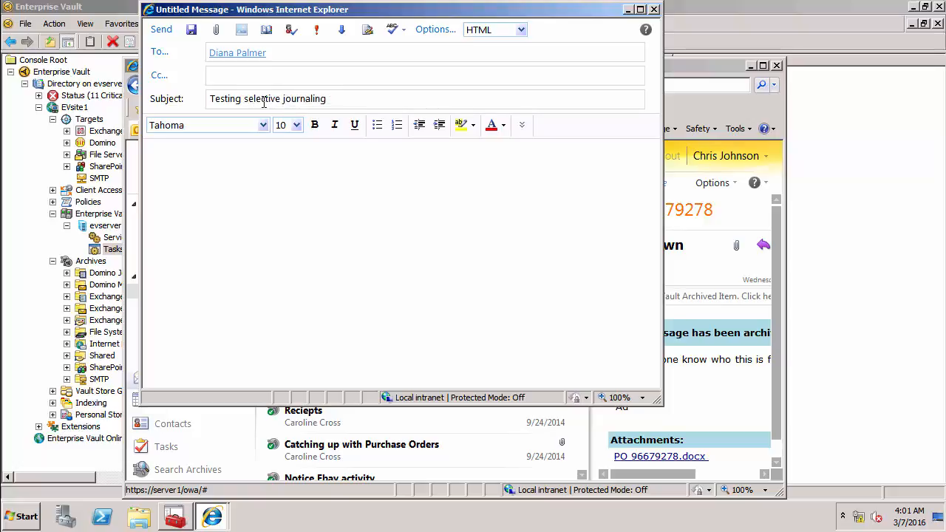
type(" 1")
type("this is a te")
type("st")
type(" no 1")
left_click(163, 29)
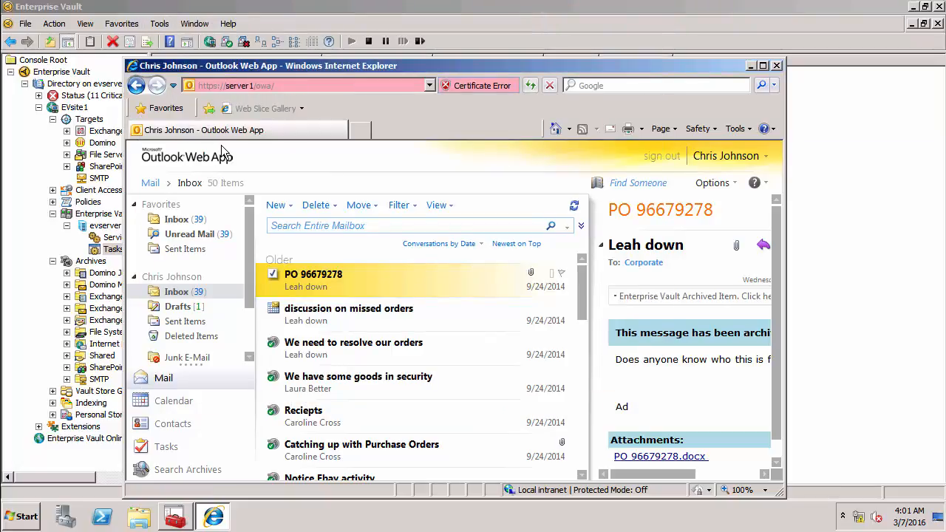
- Create a second message addressed to a mailbox user who is not an SMTP target, resolving the name from the matches
left_click(275, 205)
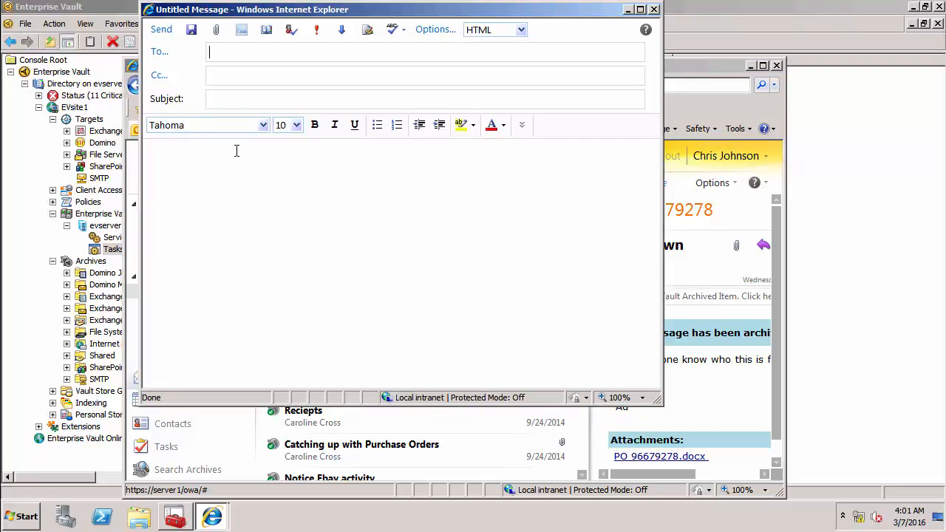
type("john")
key("ctrl+k")
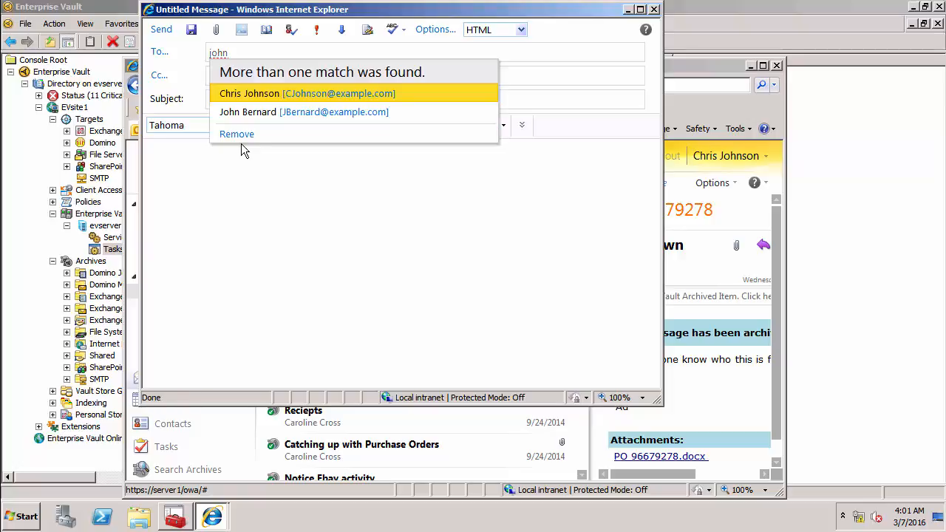
left_click(242, 115)
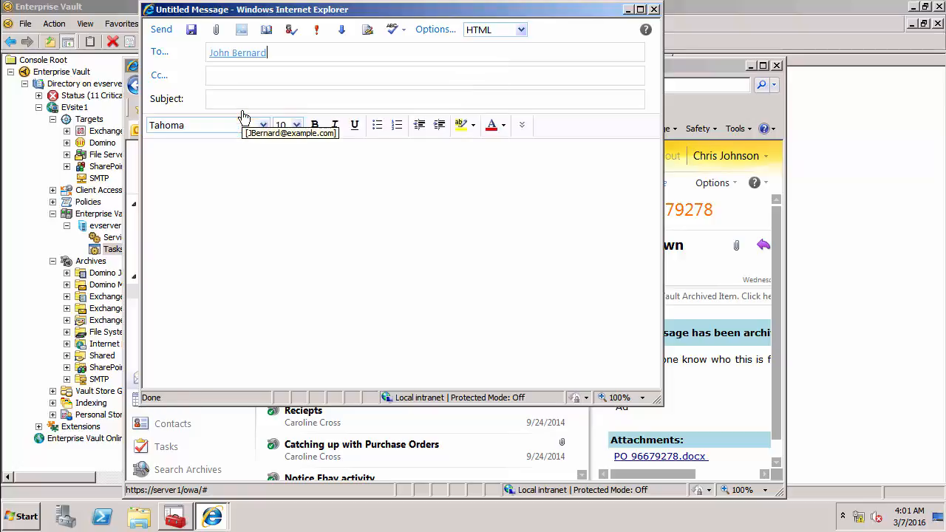
- Give the second message the subject "test 2" and the body "Another test", and send it
left_click(242, 100)
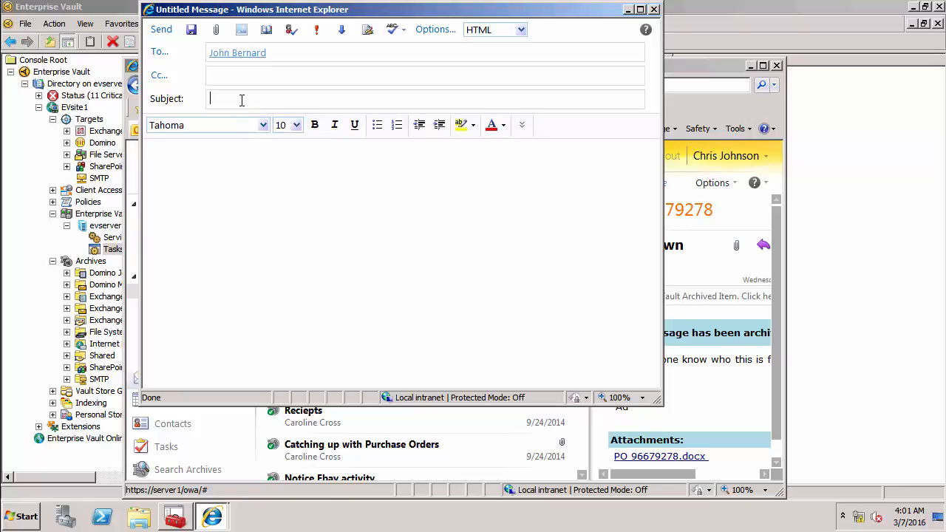
type("test 2")
left_click(257, 153)
type("Another")
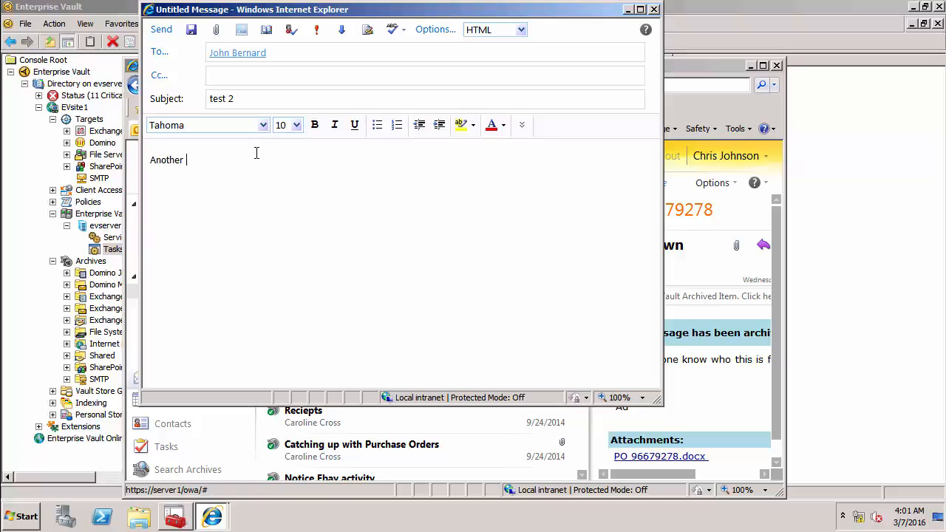
type(" test")
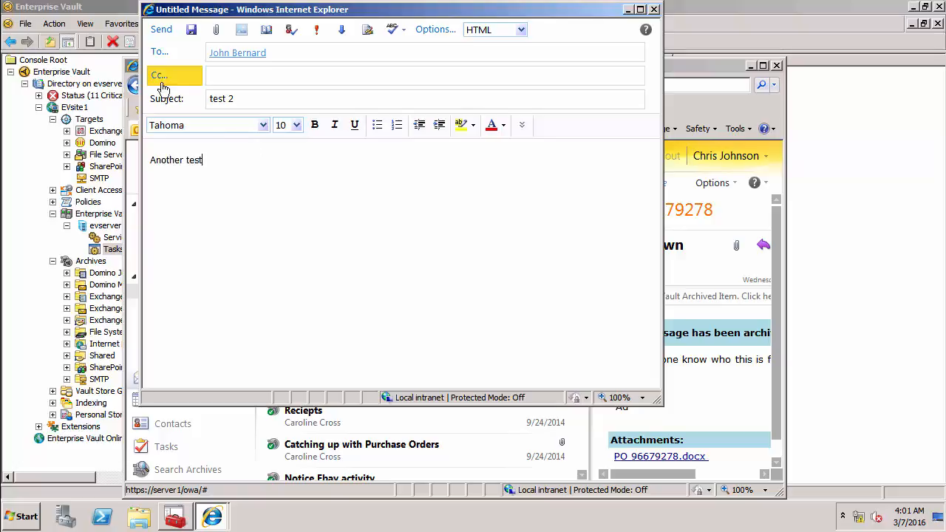
left_click(155, 43)
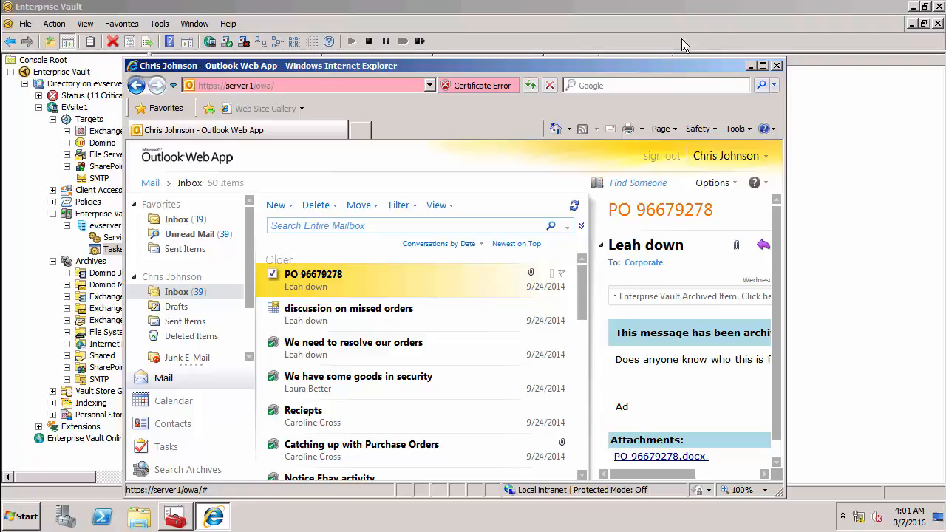
- Switch to Windows Explorer and inspect the SMTPHolding folder on Data (D:), going down through subfolders 07, 09 and 01
left_click(750, 68)
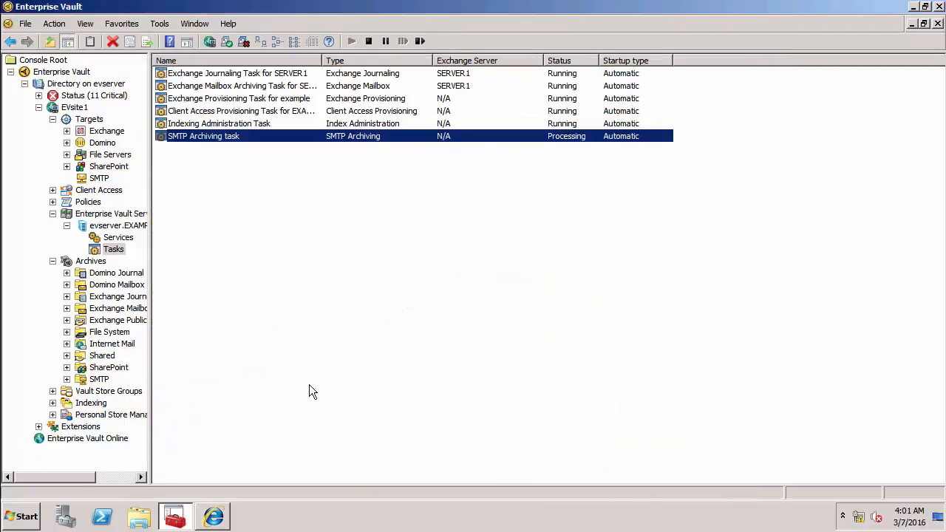
left_click(132, 518)
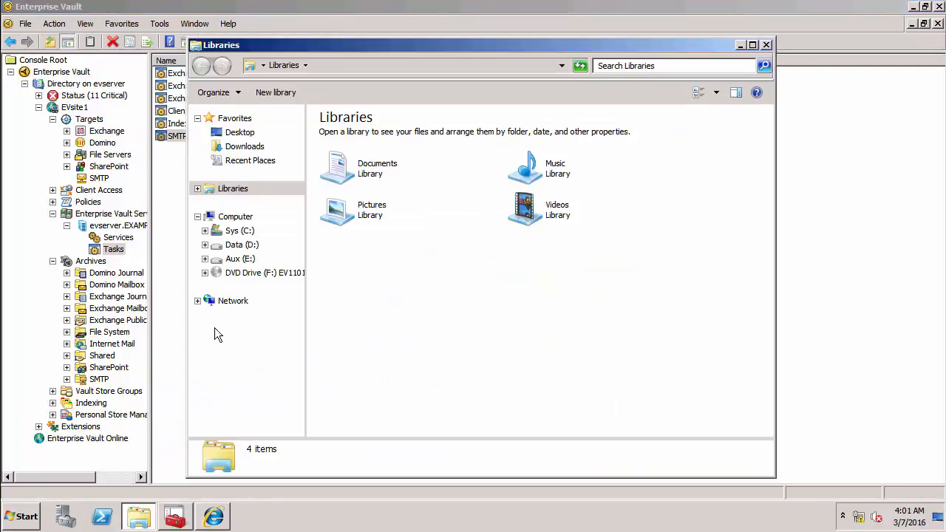
left_click(232, 251)
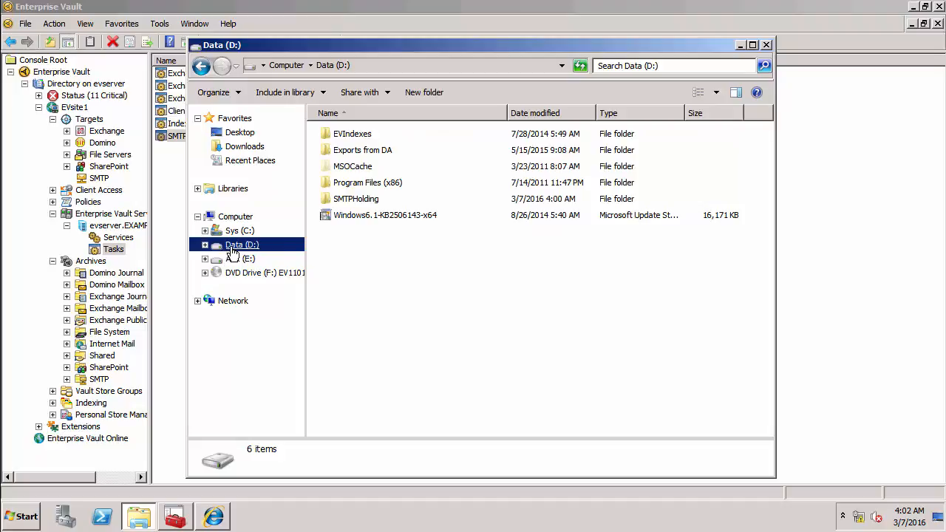
double_click(344, 199)
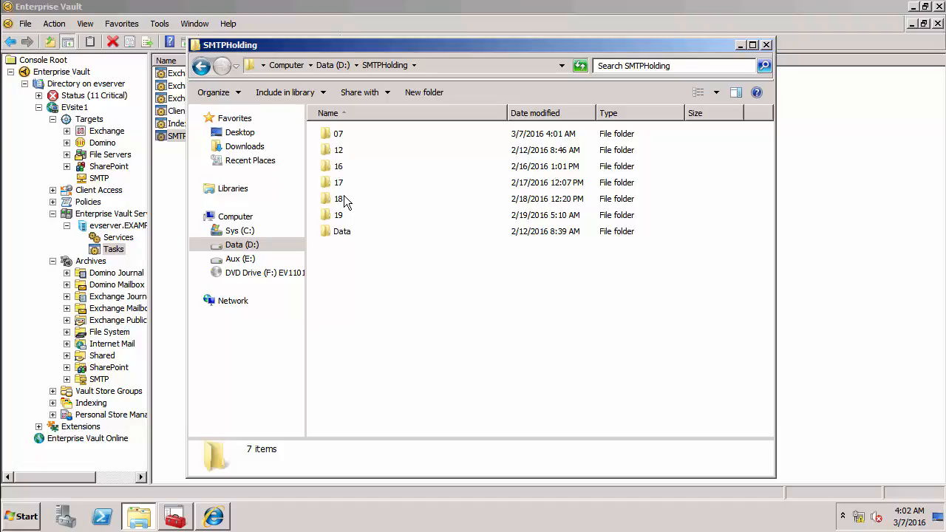
double_click(332, 135)
left_click(331, 138)
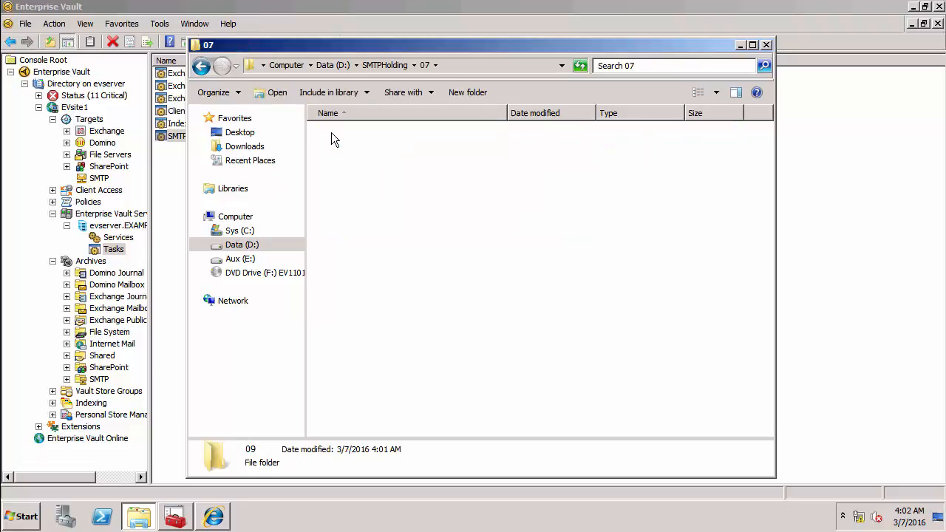
left_click(331, 132)
double_click(331, 132)
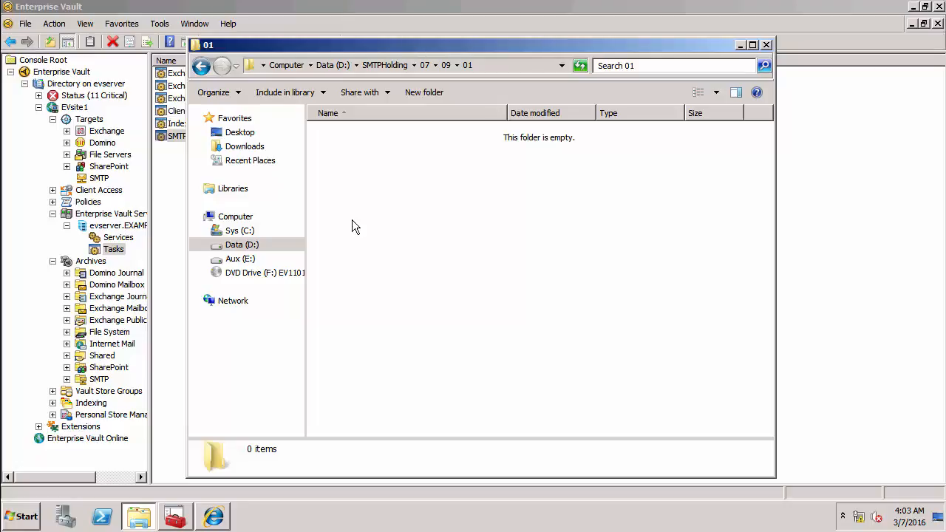
- Return to the Enterprise Vault console and search the Sales SMTP archive, viewing the contents of its Inbox folder
left_click(102, 380)
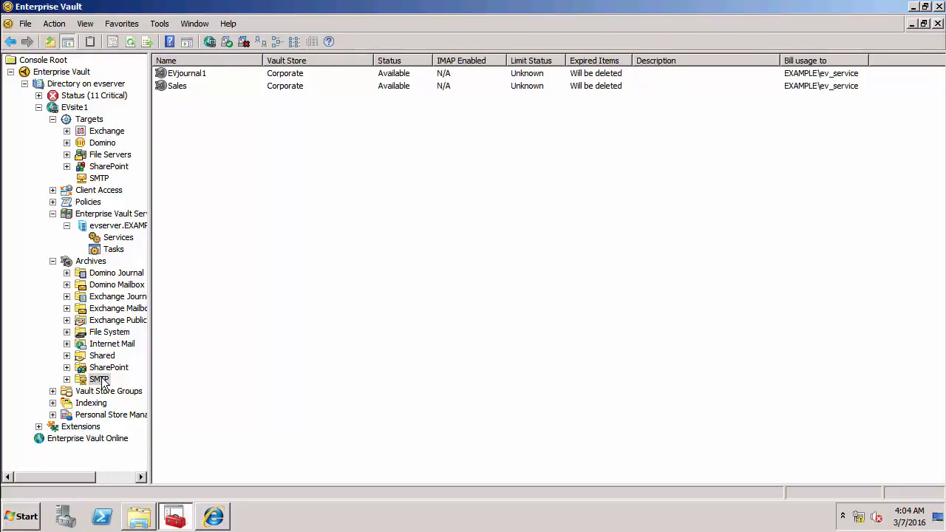
right_click(173, 87)
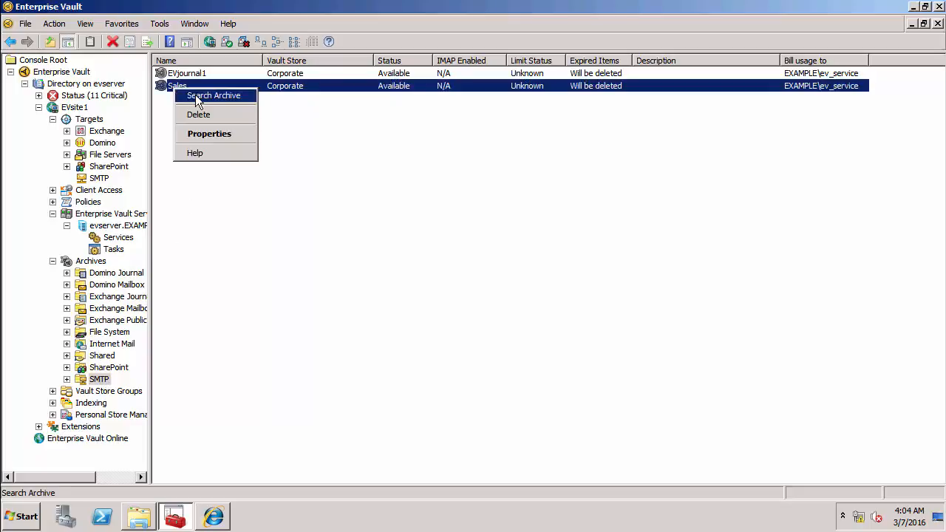
left_click(198, 96)
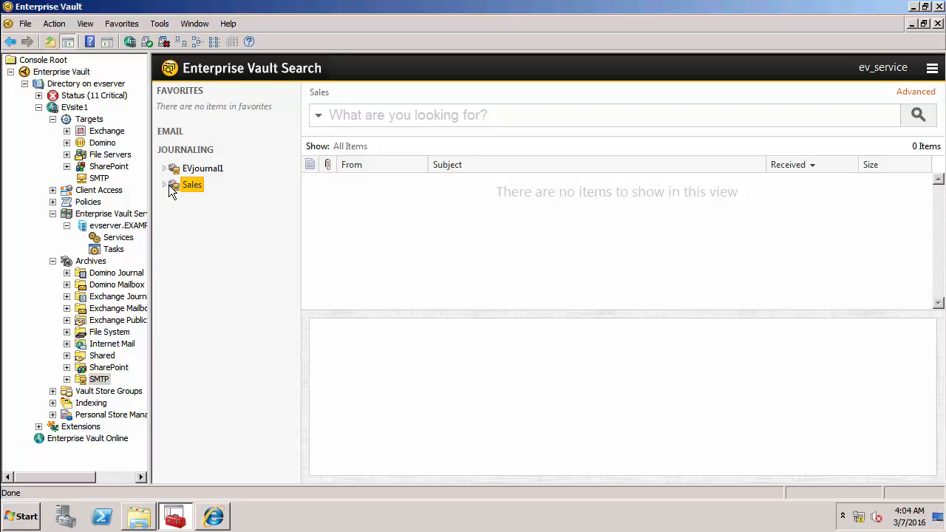
left_click(164, 185)
left_click(192, 203)
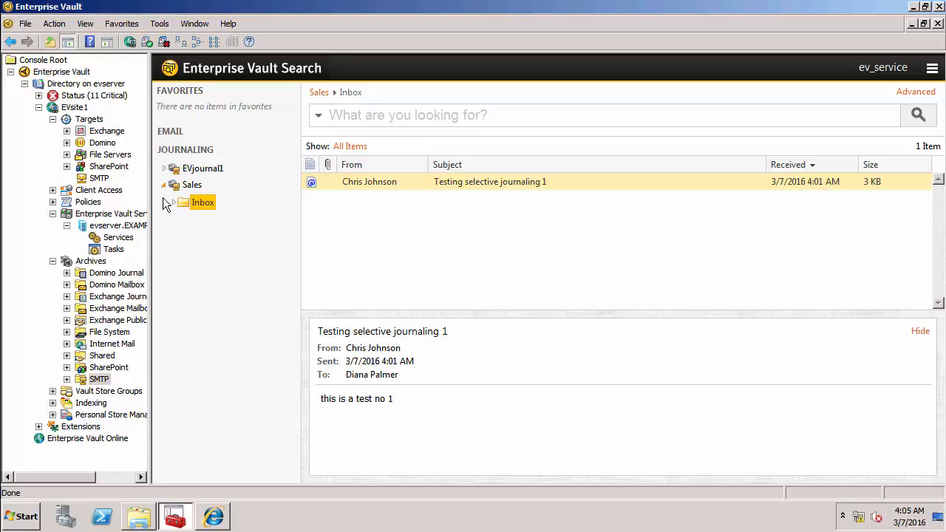
- Create a new SMTP policy named "SMTP User Policy"
left_click(52, 202)
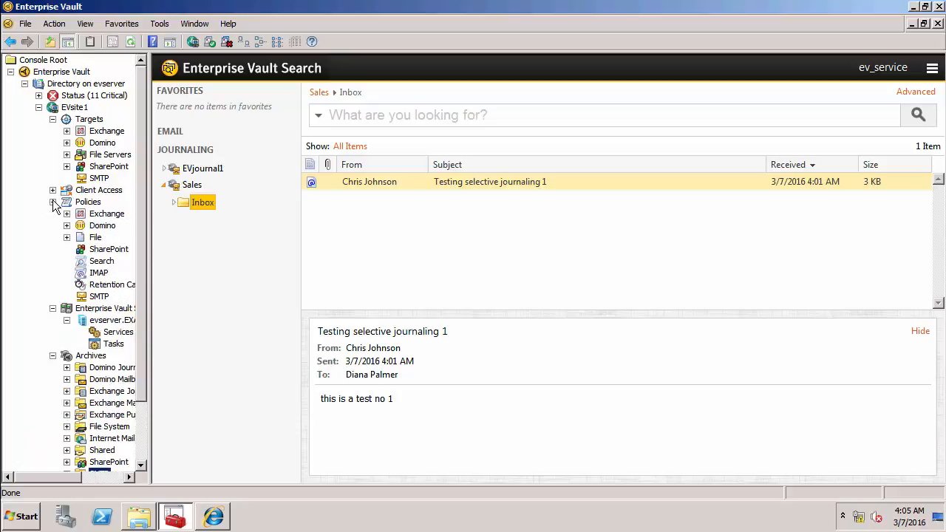
left_click(96, 295)
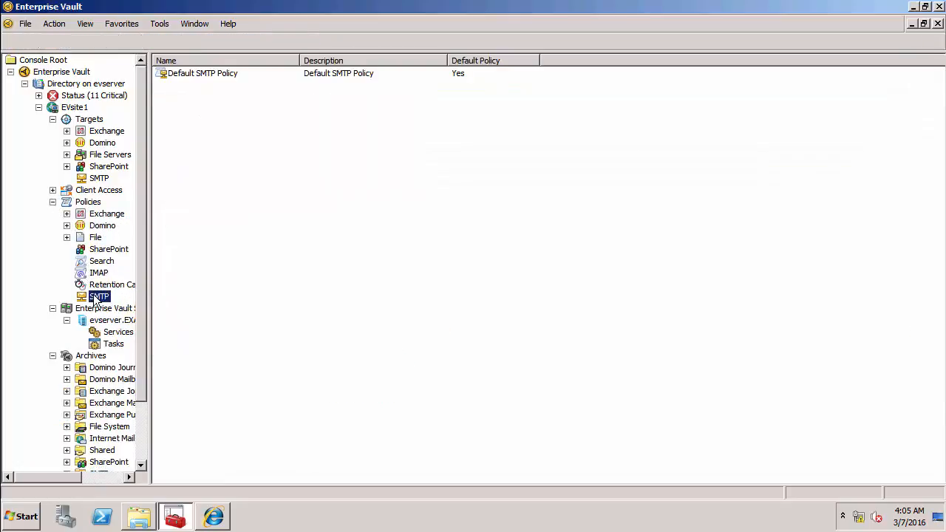
right_click(95, 298)
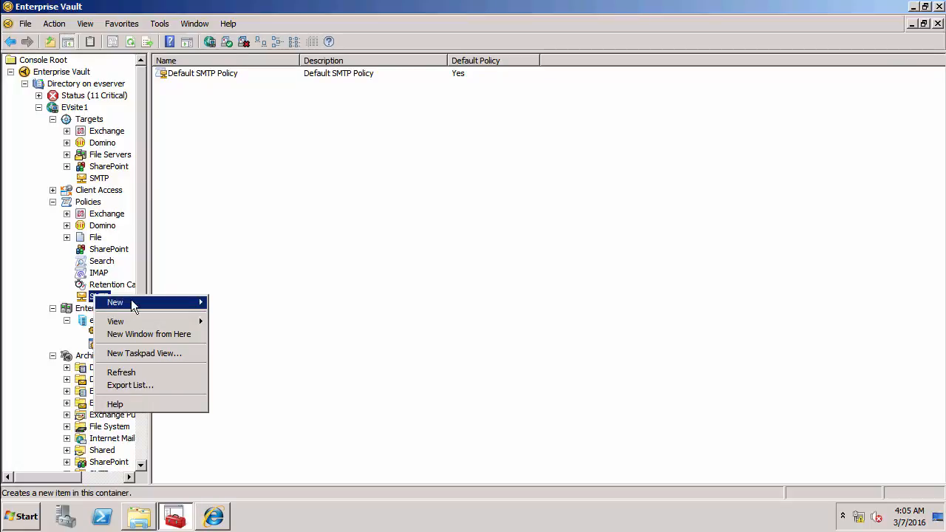
mouse_move(131, 300)
left_click(224, 304)
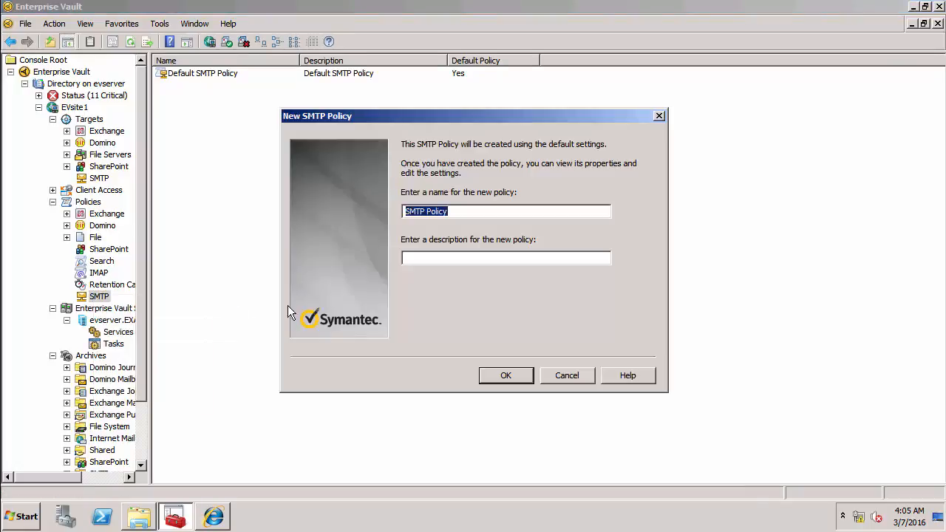
left_click(425, 212)
type("User")
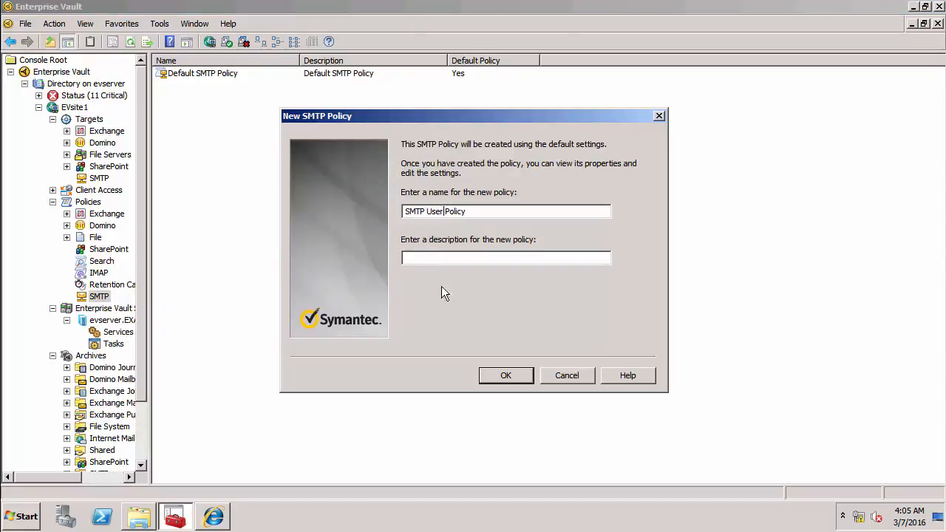
left_click(507, 373)
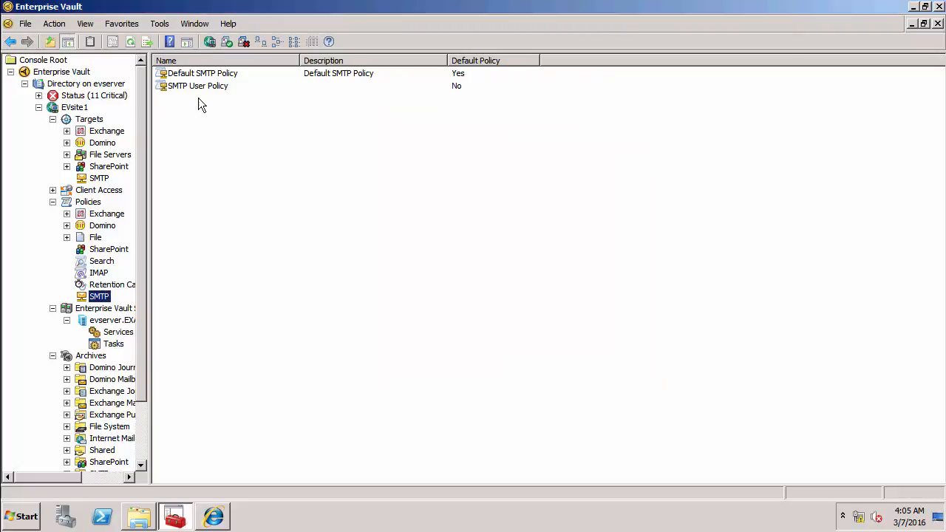
- Set Journal report processing to "Discard journal reports" in the advanced settings of SMTP User Policy and save it
double_click(198, 87)
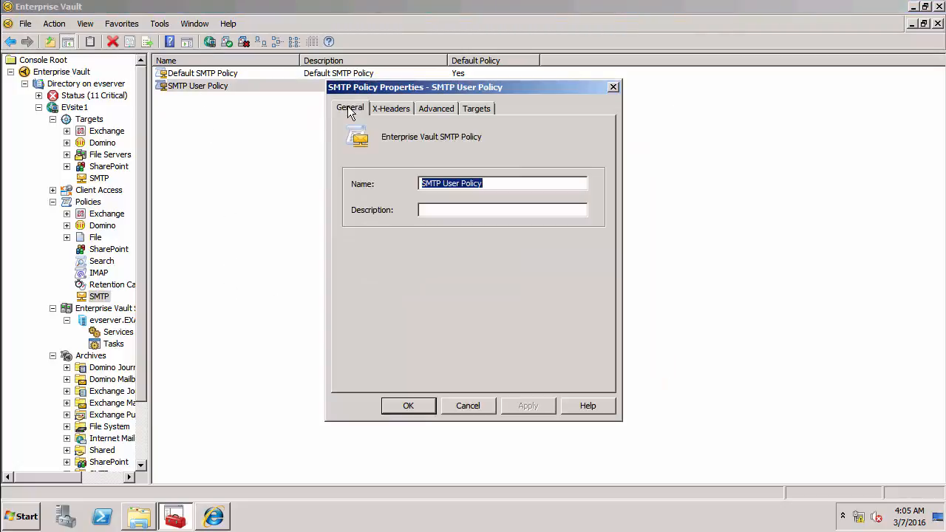
left_click(423, 109)
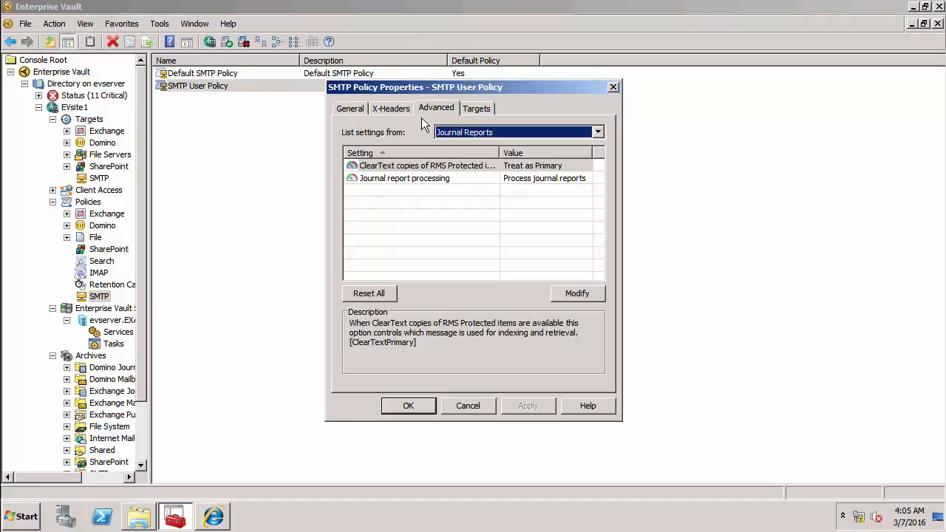
left_click(405, 178)
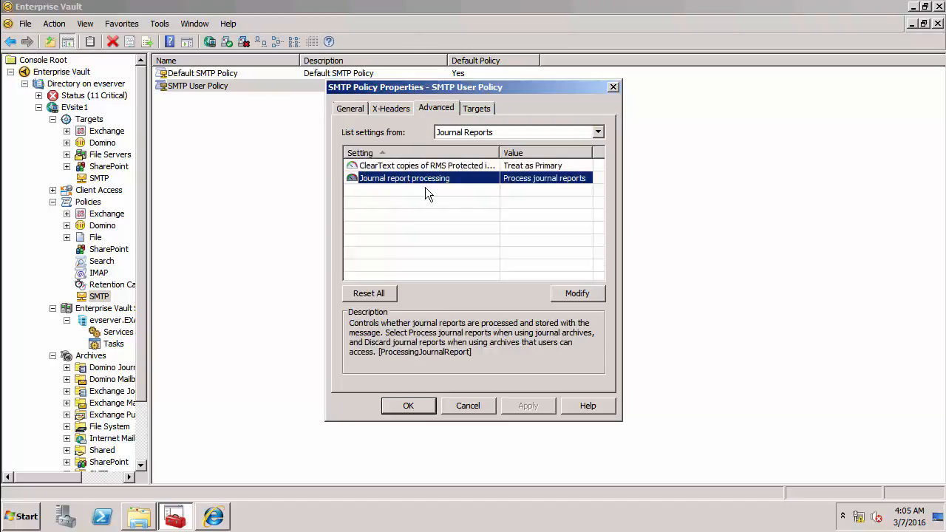
left_click(577, 293)
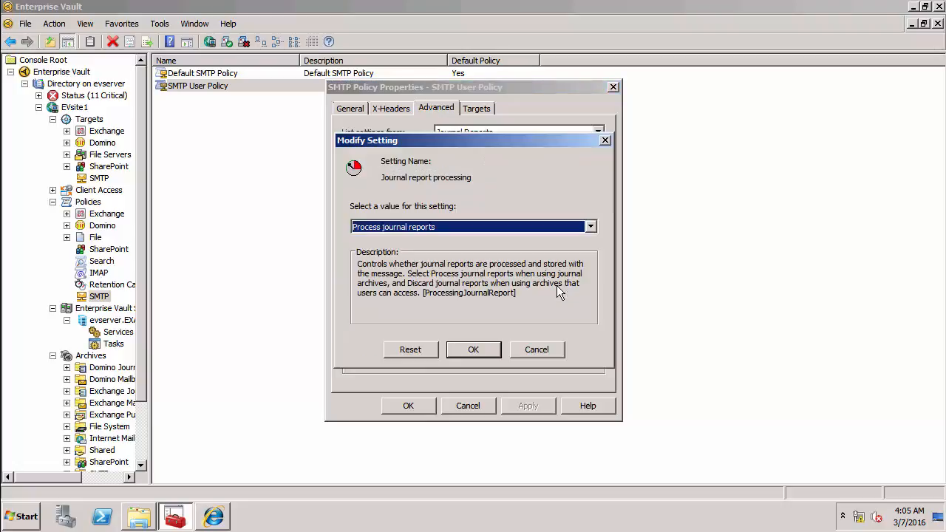
left_click(415, 228)
left_click(406, 239)
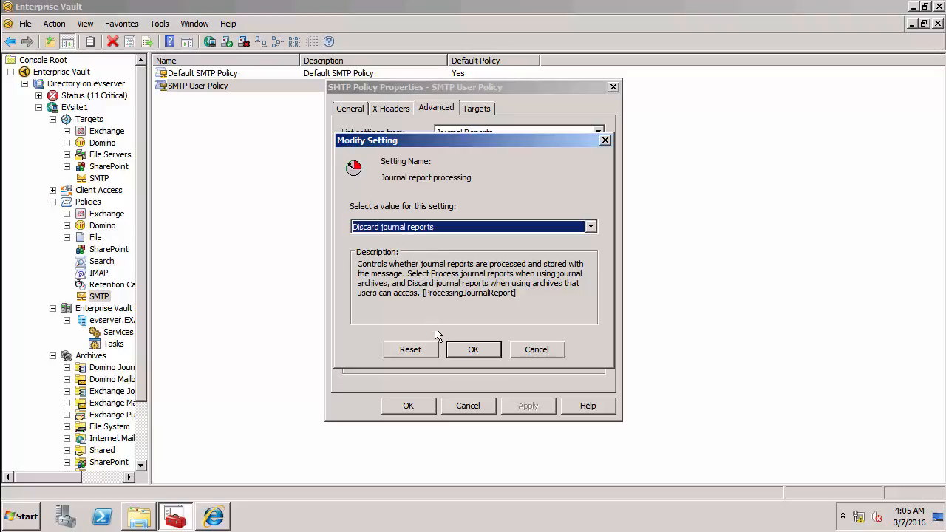
left_click(460, 346)
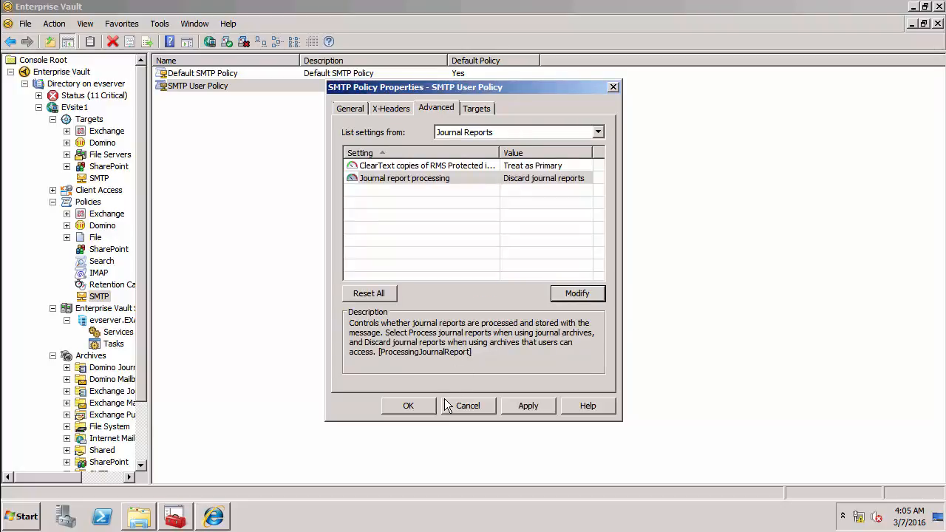
left_click(419, 405)
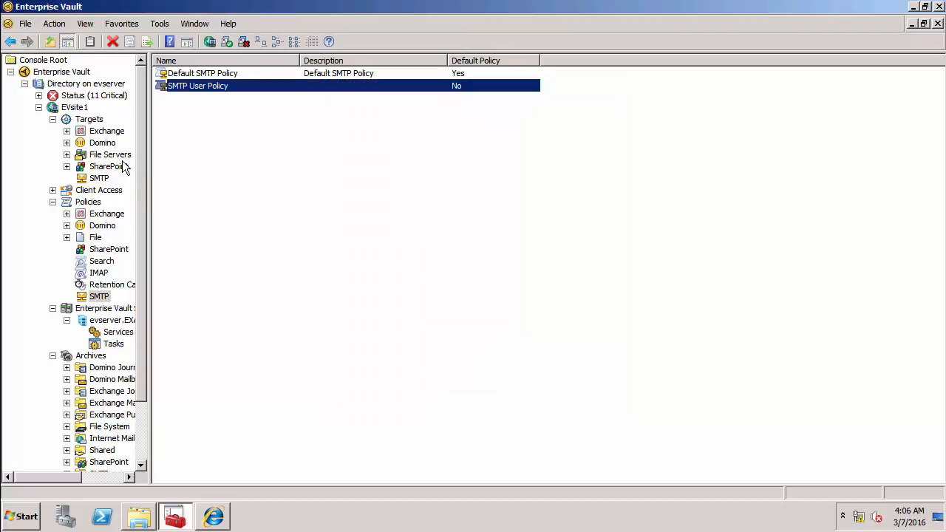
- Review the advanced SMTP settings in the EVsite1 site properties, and close them without changes
right_click(73, 110)
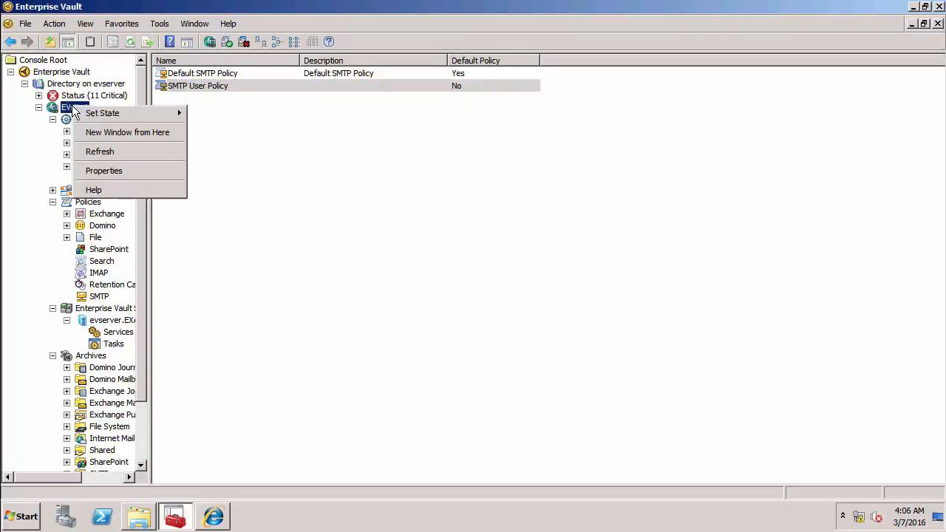
left_click(97, 171)
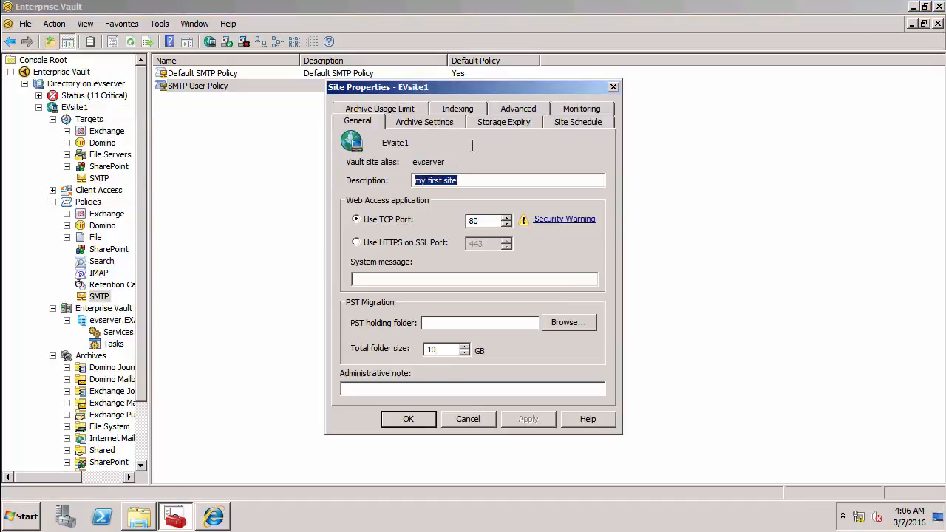
left_click(509, 111)
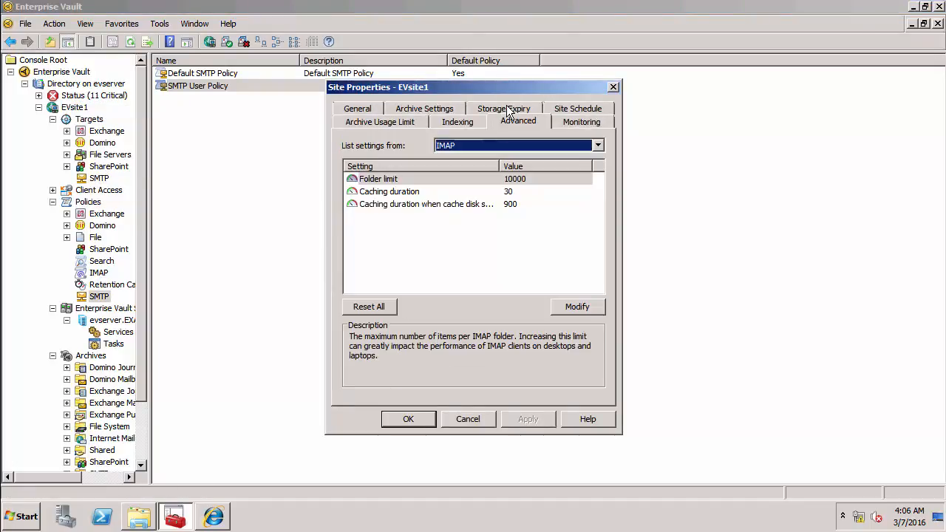
left_click(493, 142)
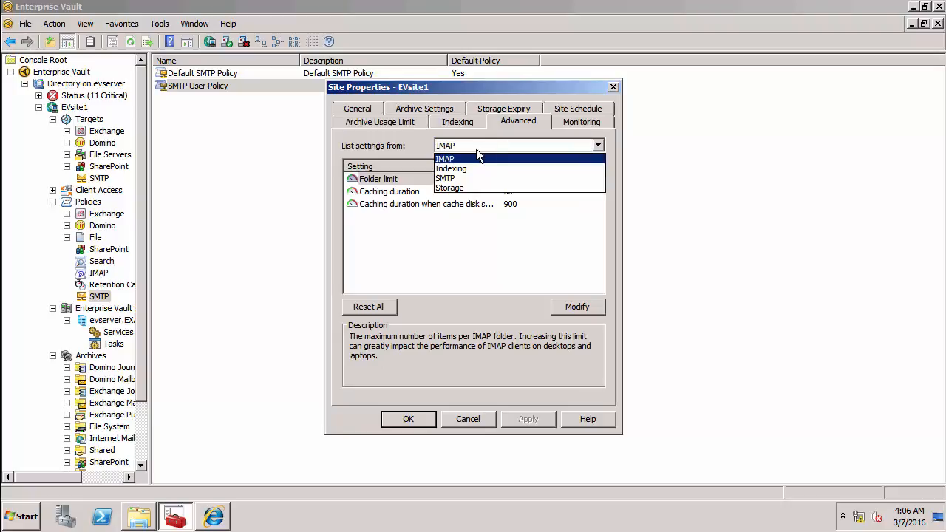
left_click(458, 178)
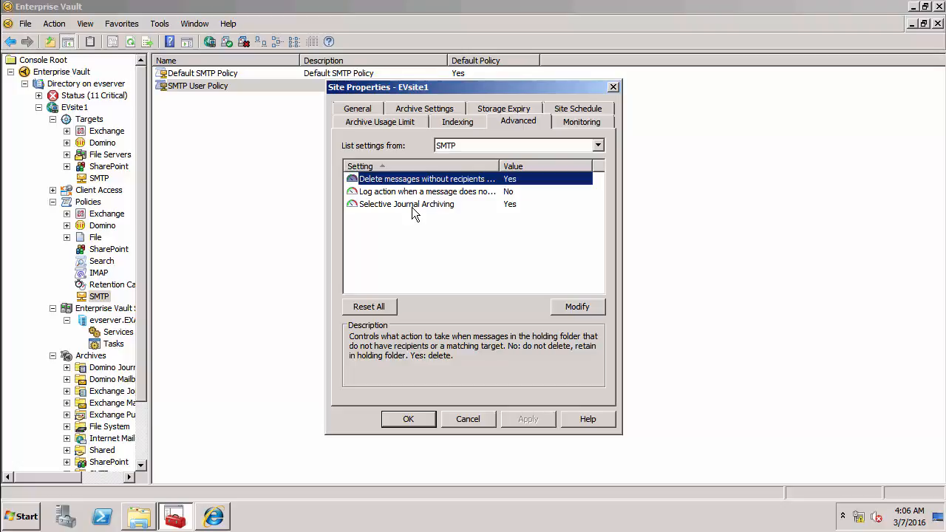
left_click(462, 415)
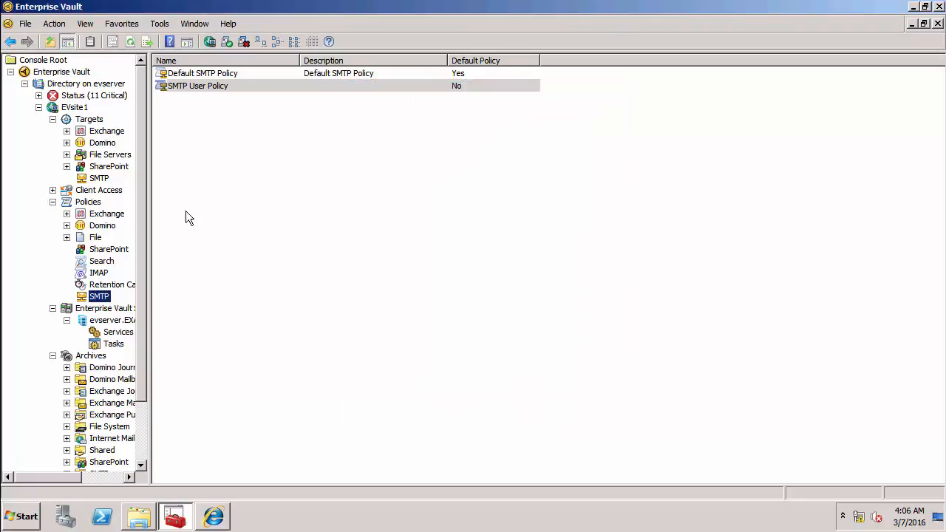
- Assign SMTP User Policy to the first mailbox user's SMTP target in the Sales archive
left_click(98, 178)
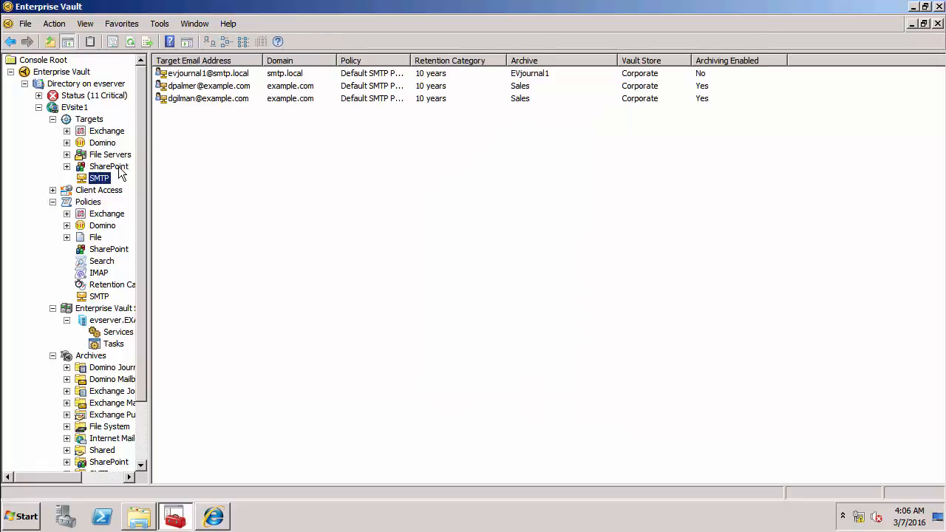
double_click(184, 87)
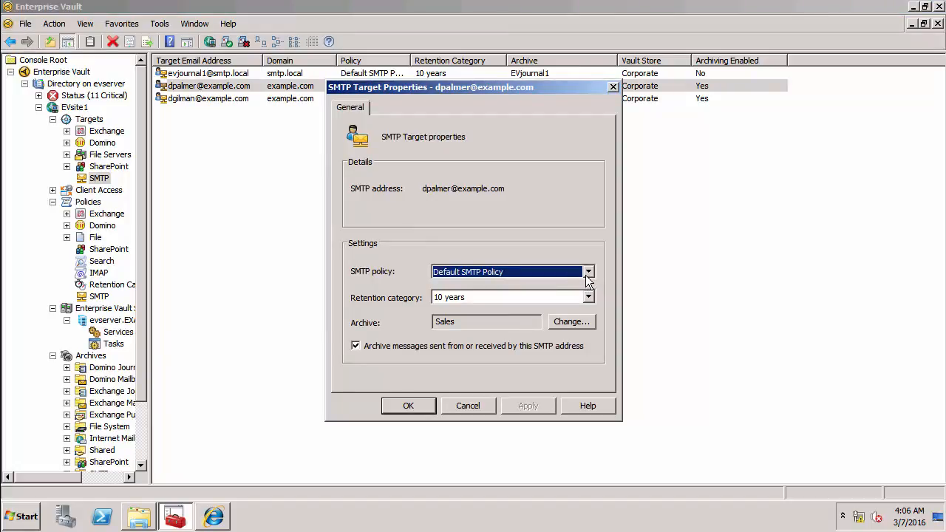
left_click(588, 273)
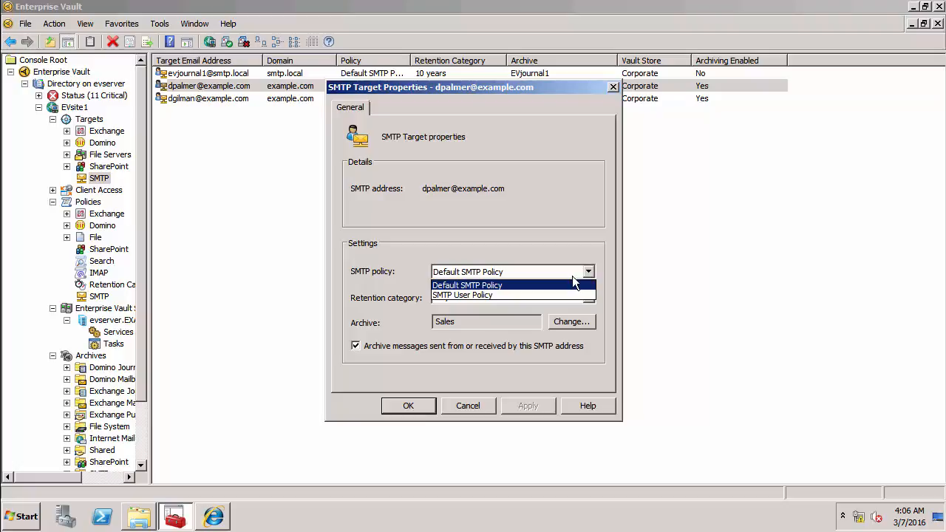
left_click(561, 292)
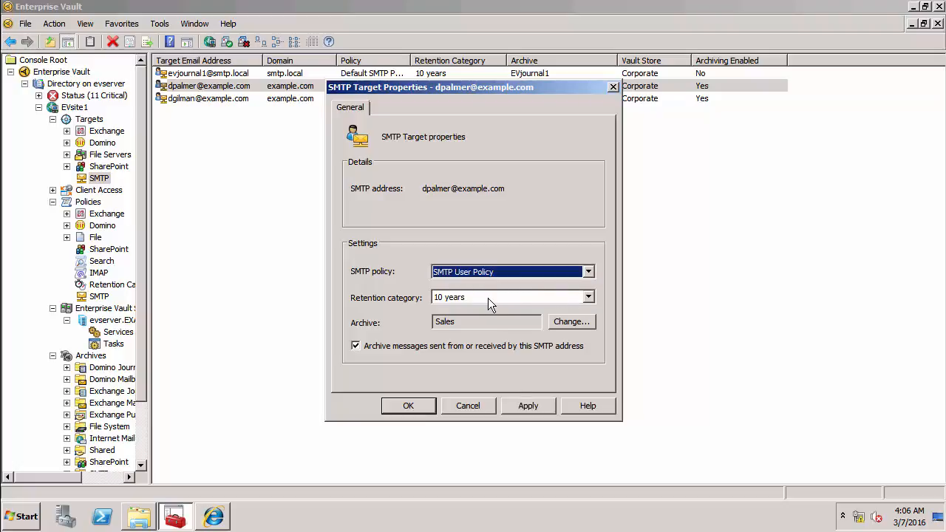
- Change the archive of the first mailbox user's SMTP target to that user's own Exchange Mailbox archive in Corporate, and save the target
left_click(567, 322)
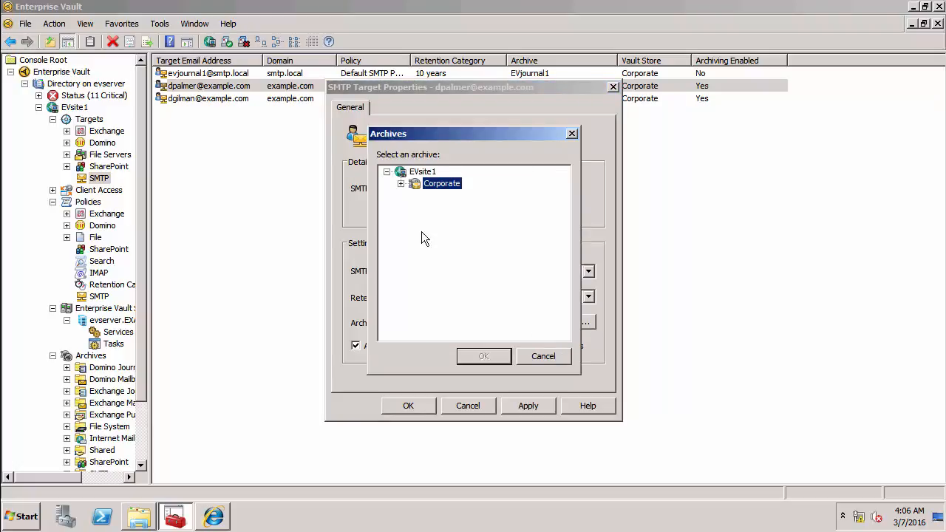
left_click(401, 183)
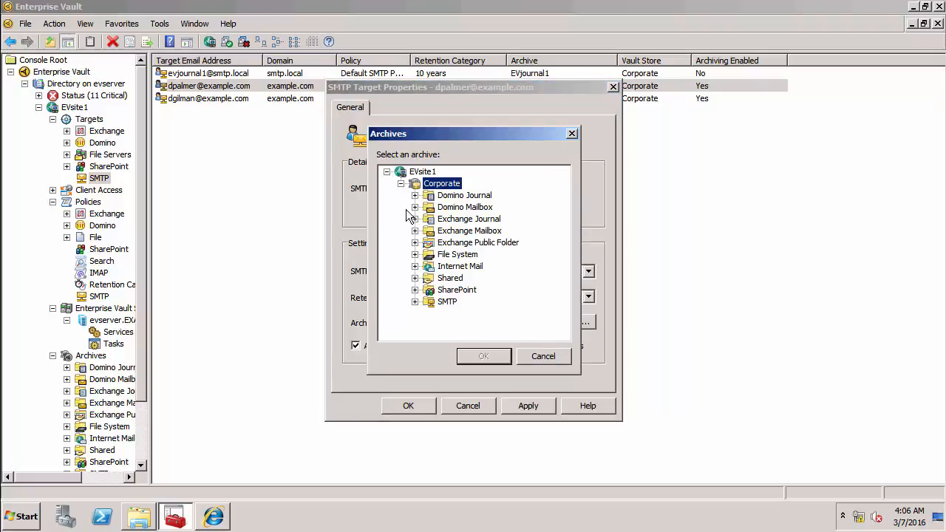
left_click(415, 230)
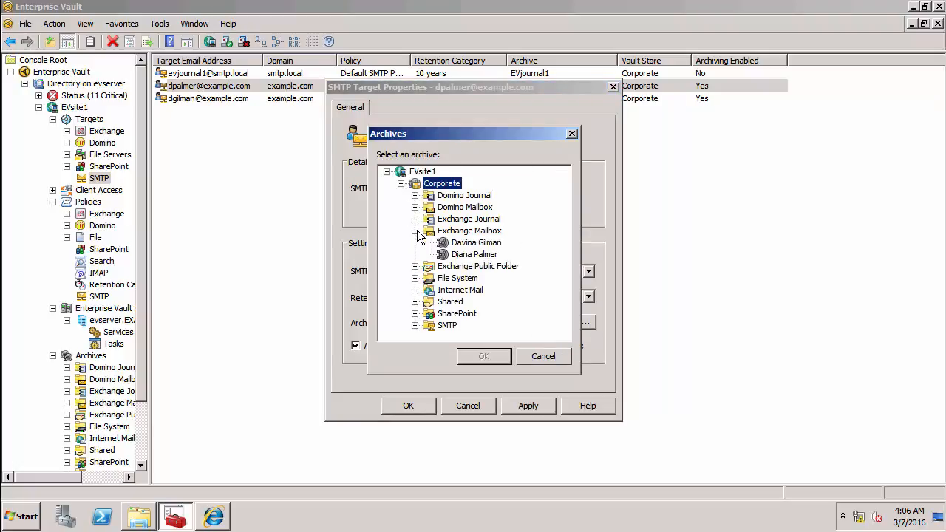
left_click(474, 254)
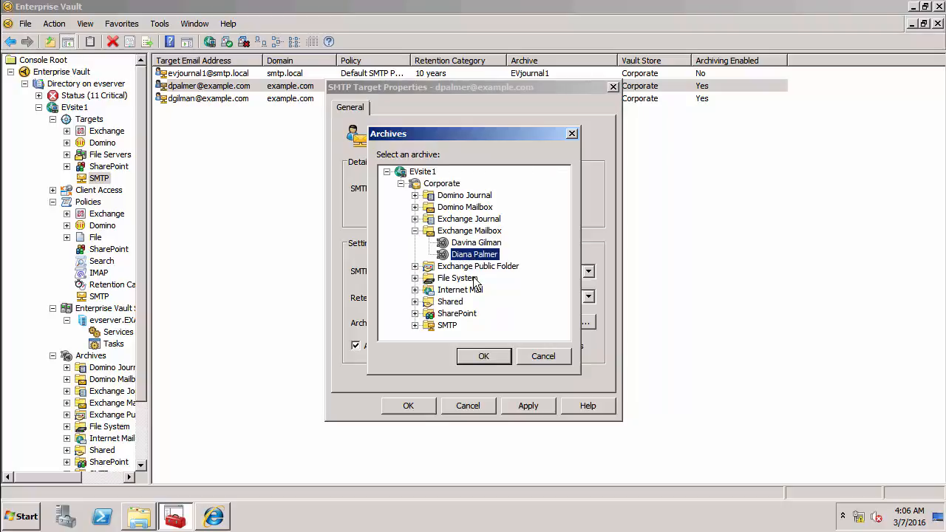
left_click(483, 354)
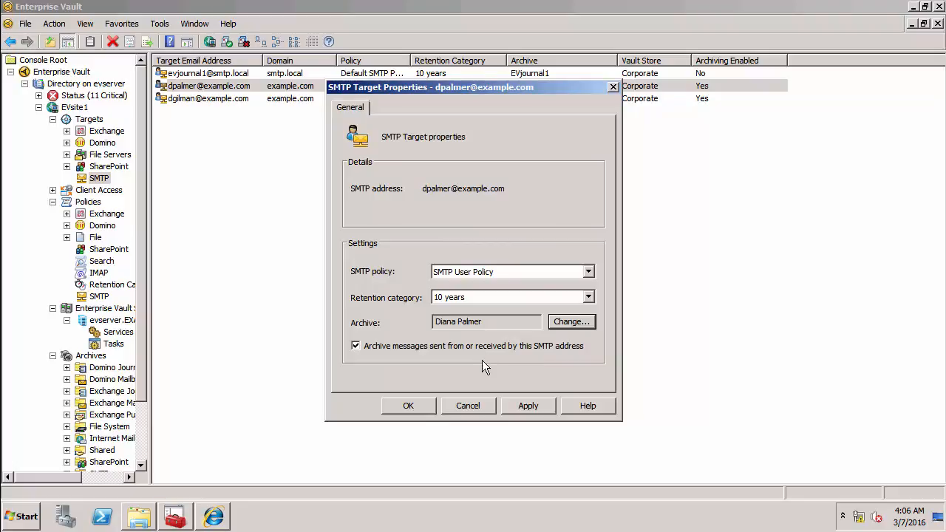
left_click(418, 406)
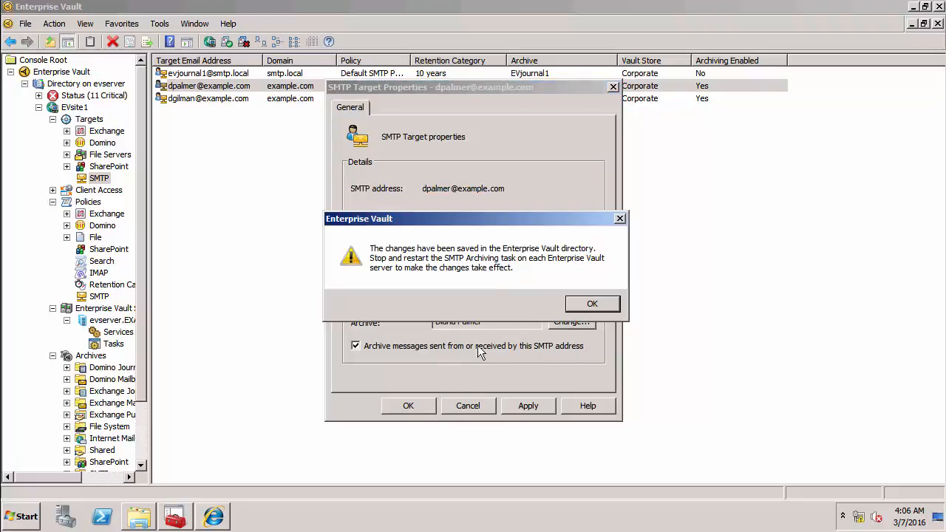
left_click(574, 306)
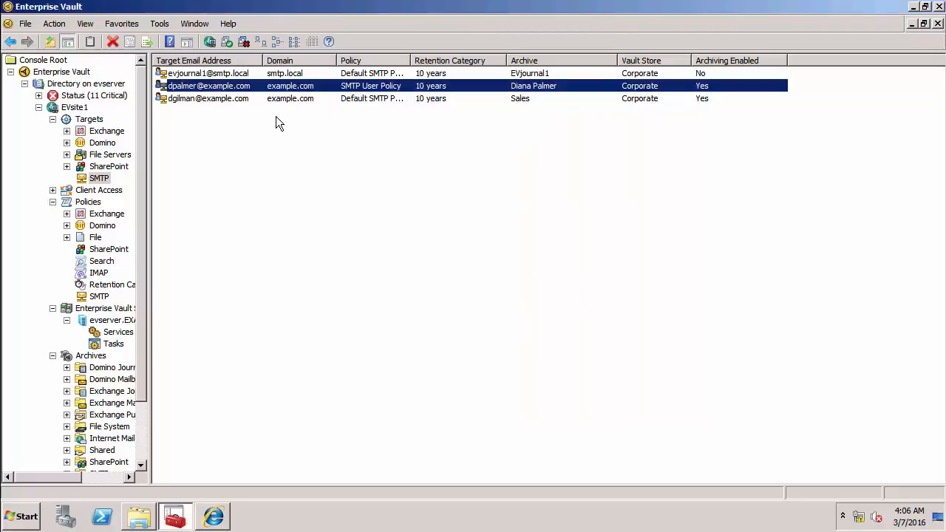
- Set the SMTP policy of the second mailbox user's SMTP target to SMTP User Policy
left_click(253, 103)
right_click(253, 104)
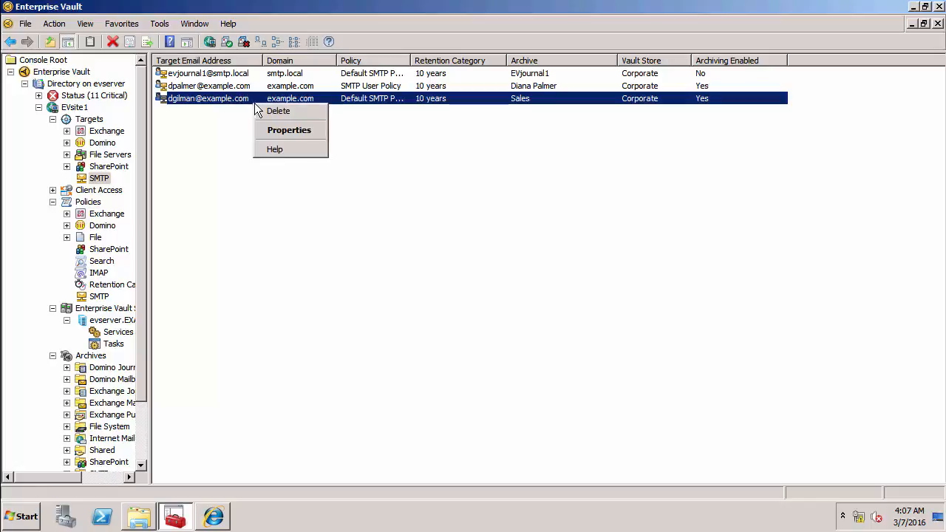
left_click(284, 128)
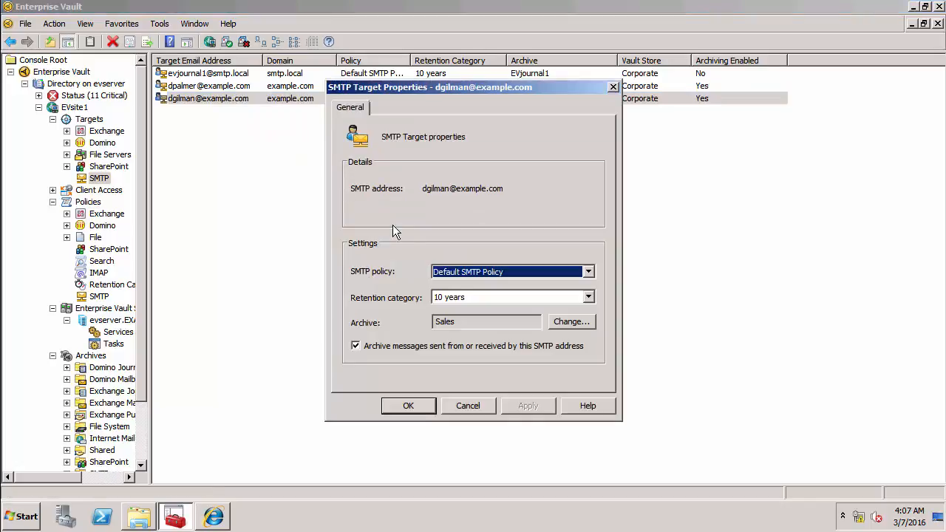
left_click(456, 272)
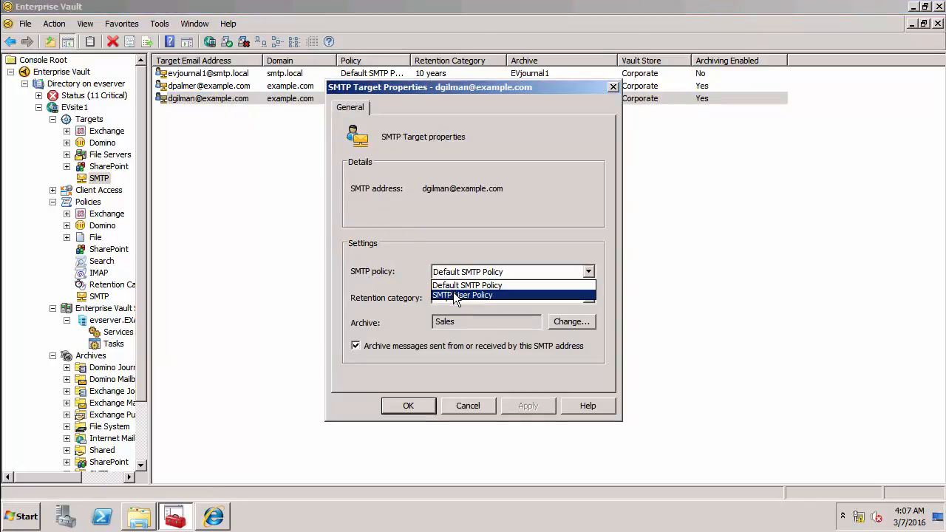
left_click(453, 292)
- Change the second mailbox user's target archive to that user's own Exchange Mailbox archive in Corporate, and save the target
left_click(559, 323)
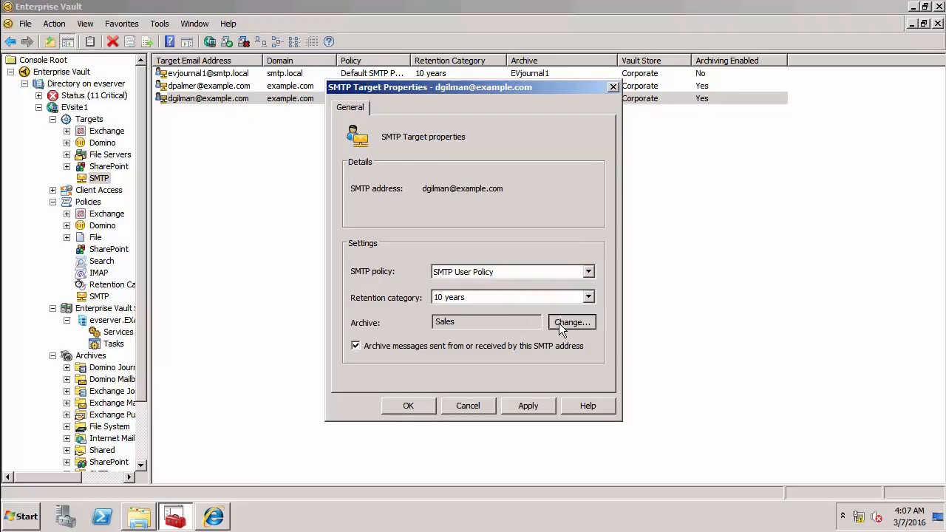
left_click(401, 184)
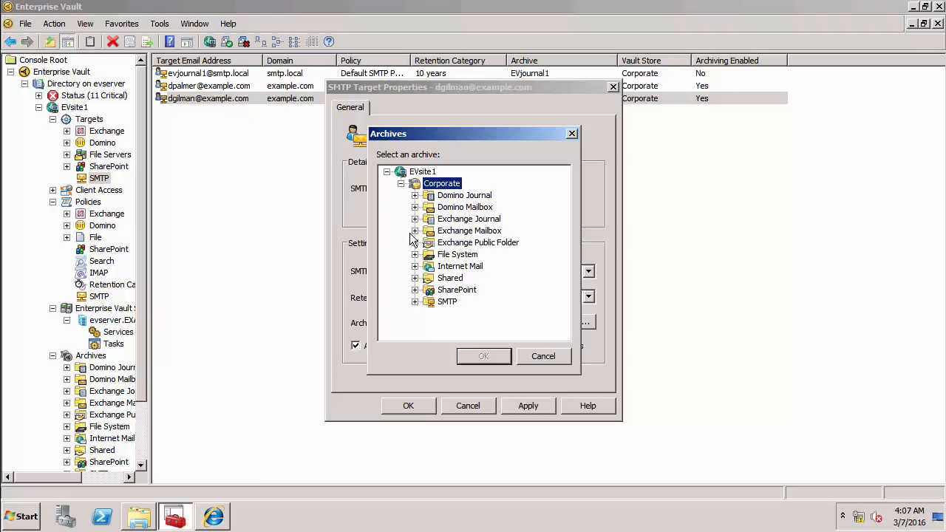
left_click(414, 230)
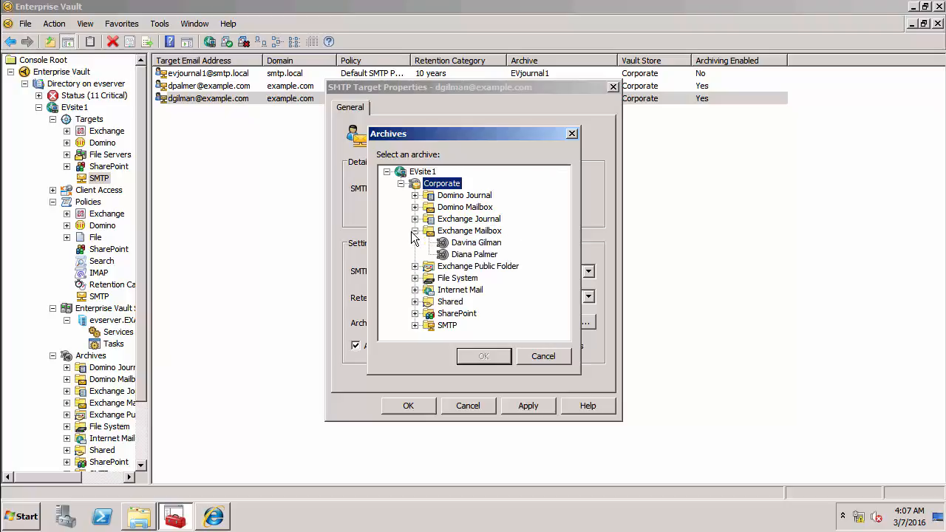
left_click(463, 244)
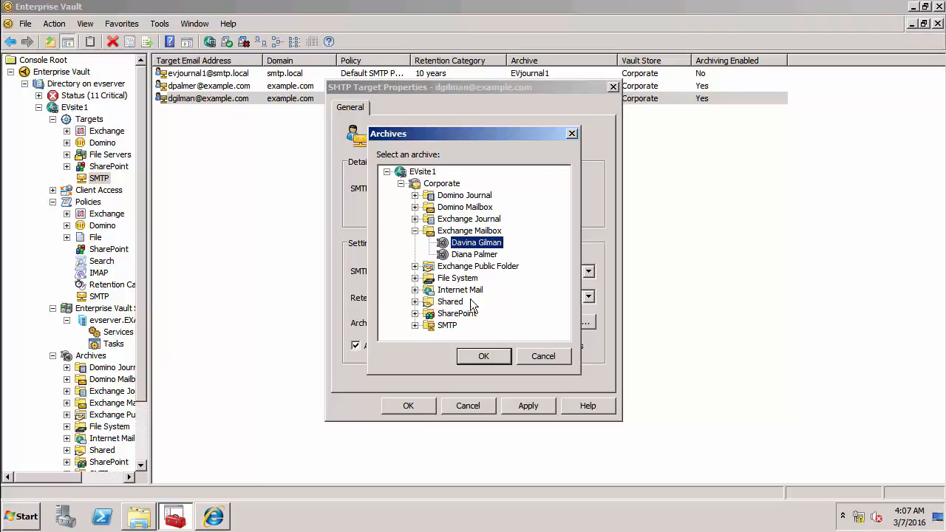
left_click(484, 355)
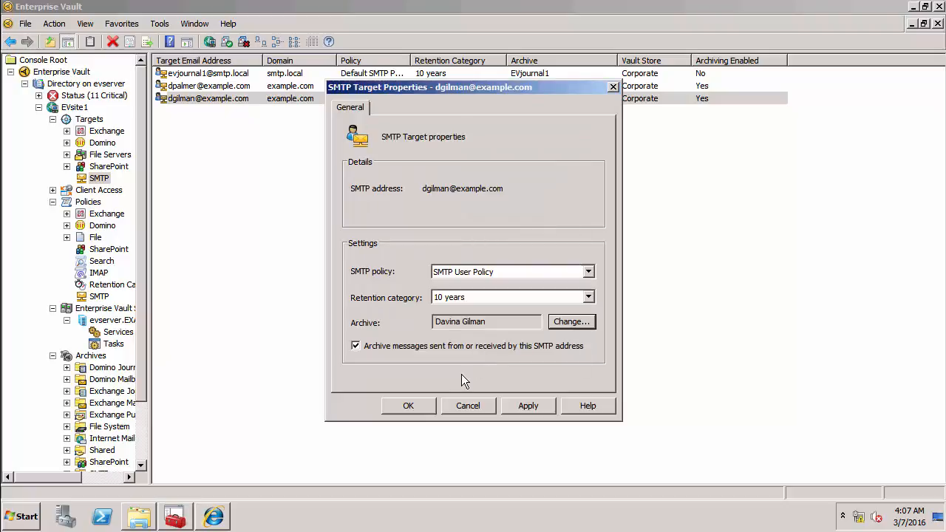
left_click(434, 406)
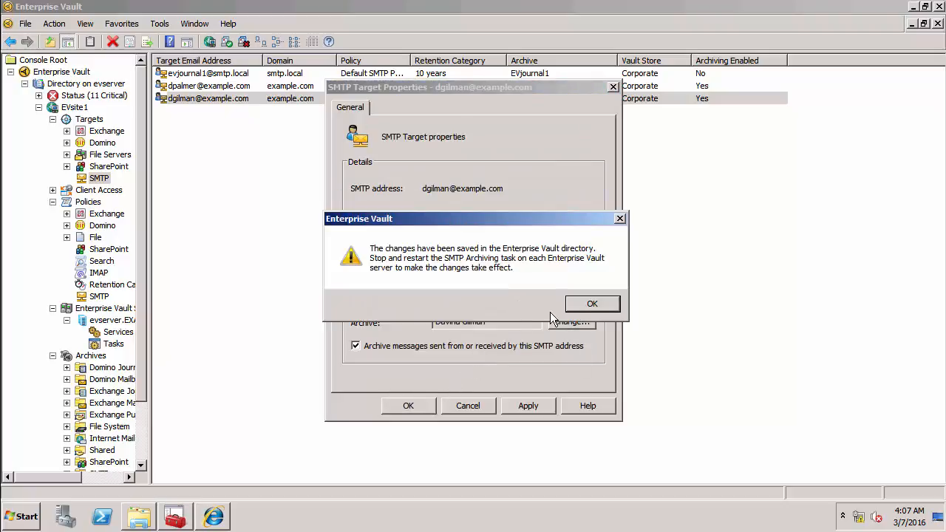
left_click(590, 303)
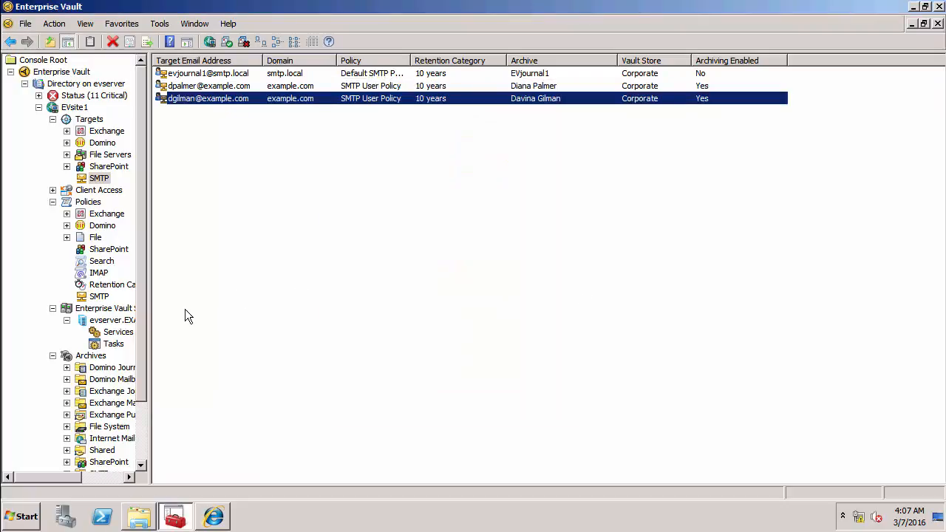
- Restart the SMTP Archiving task on the Enterprise Vault server
left_click(115, 344)
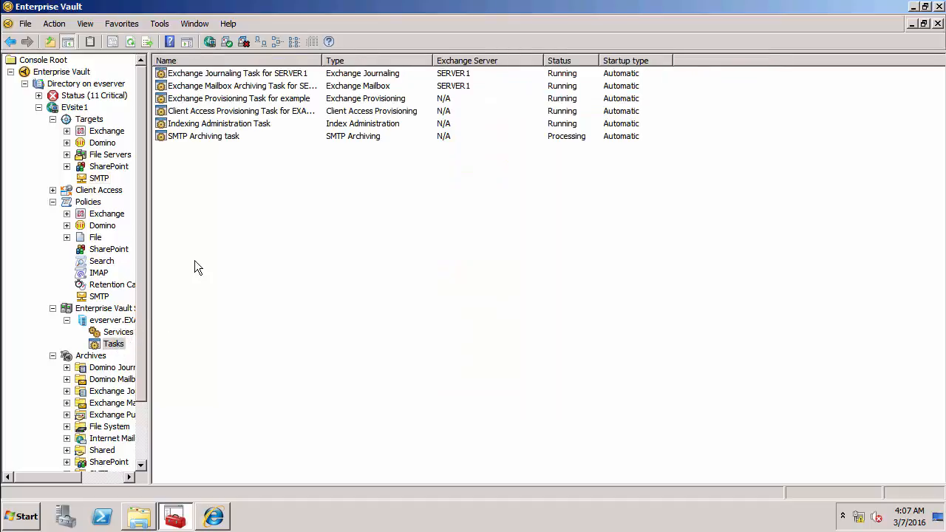
right_click(211, 139)
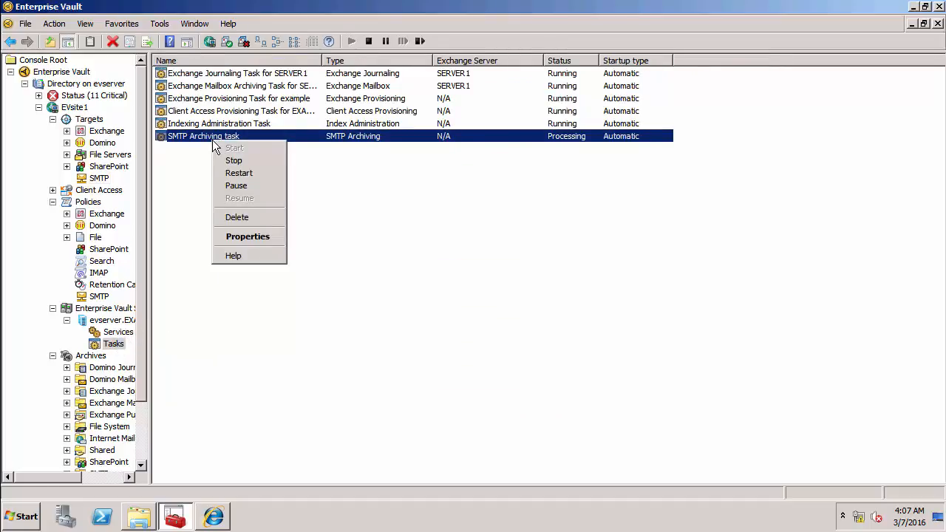
left_click(234, 176)
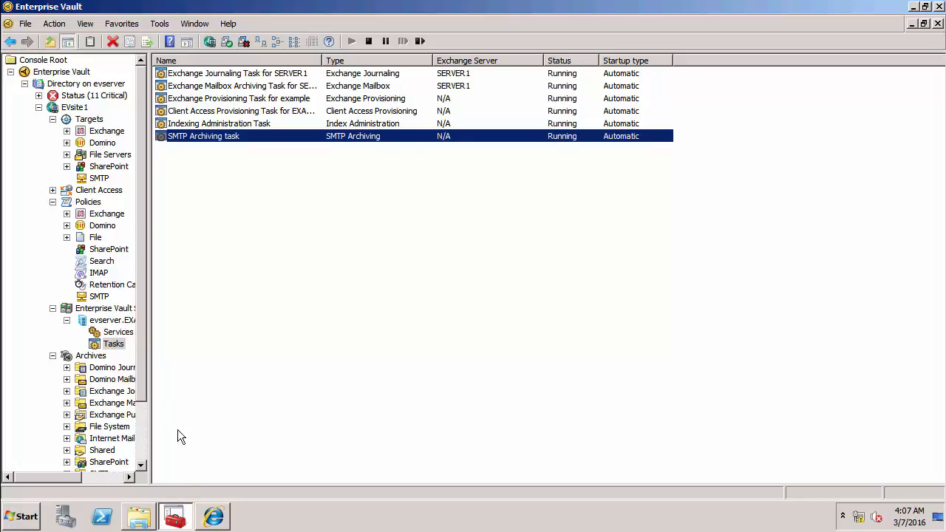
- Switch to Outlook Web App and send the first mailbox user a message with subject "testing mailbox smtp archiving" and body "this is test 3"
left_click(214, 516)
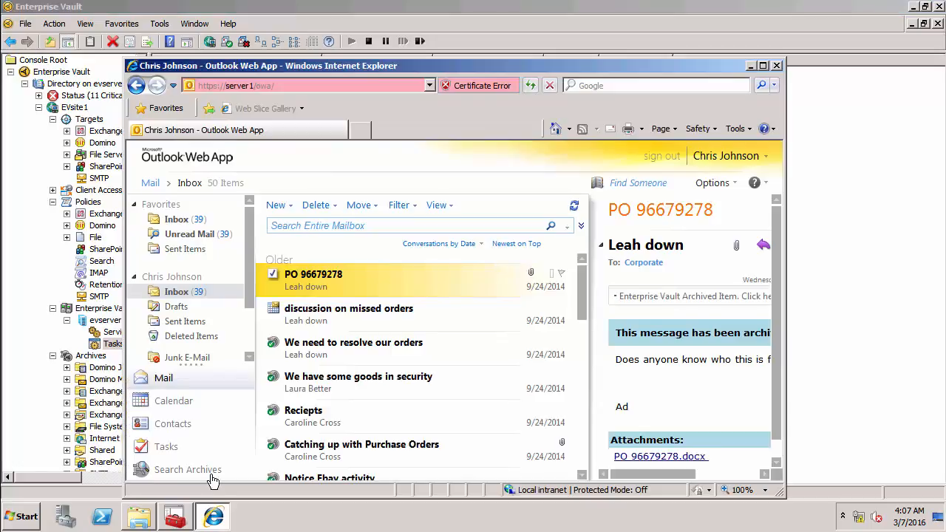
left_click(274, 205)
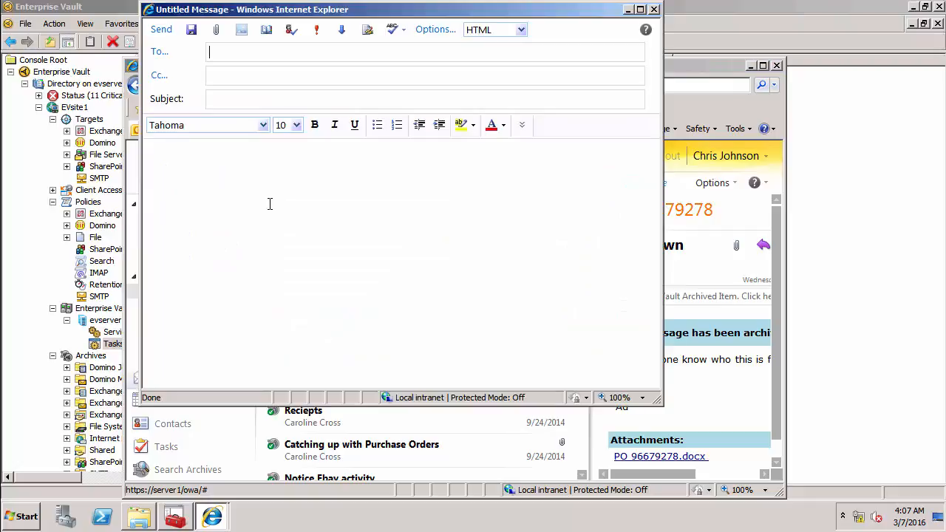
type("dian")
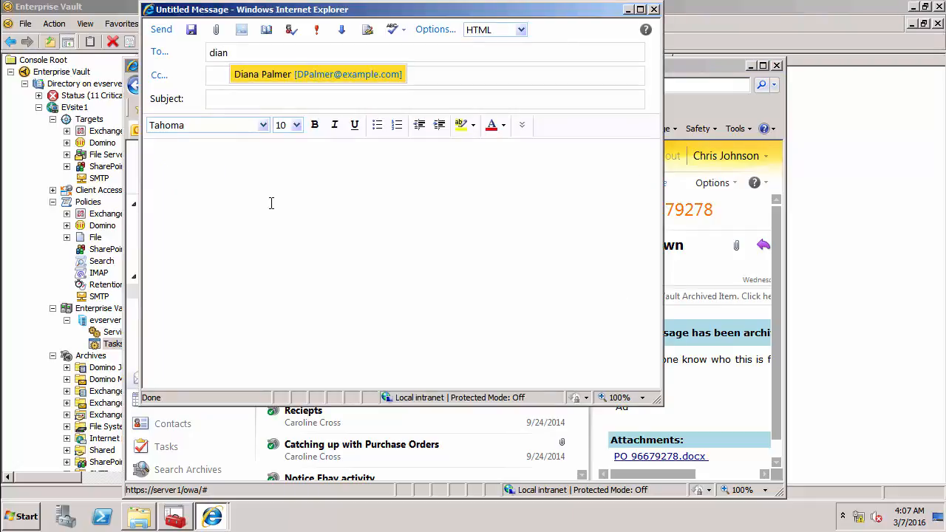
left_click(271, 77)
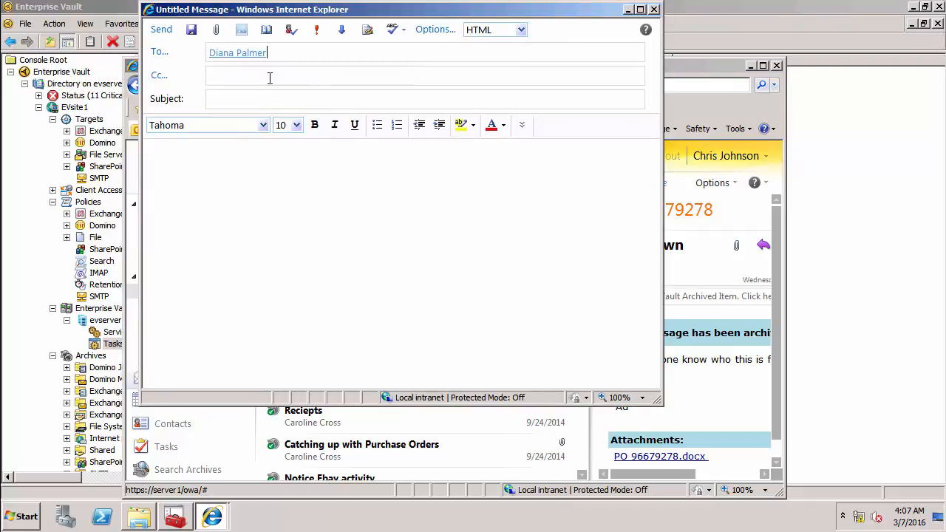
left_click(257, 99)
type("testing mailbox ar")
key("BackSpace")
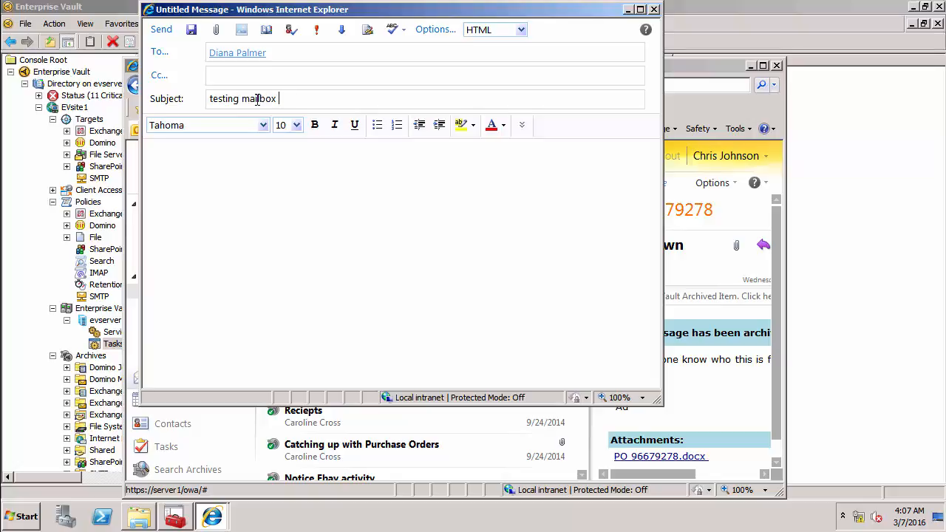
type("smtp archiving")
left_click(198, 153)
type("this is test 3")
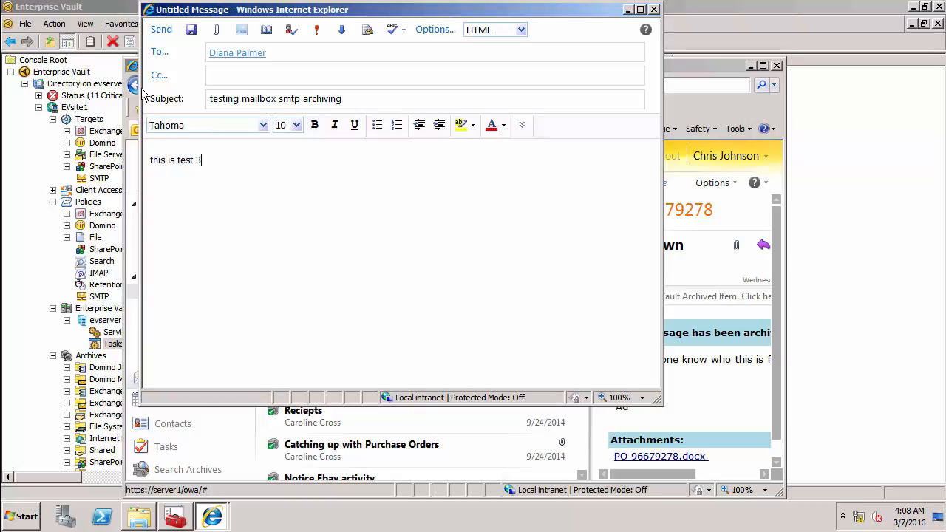
left_click(157, 33)
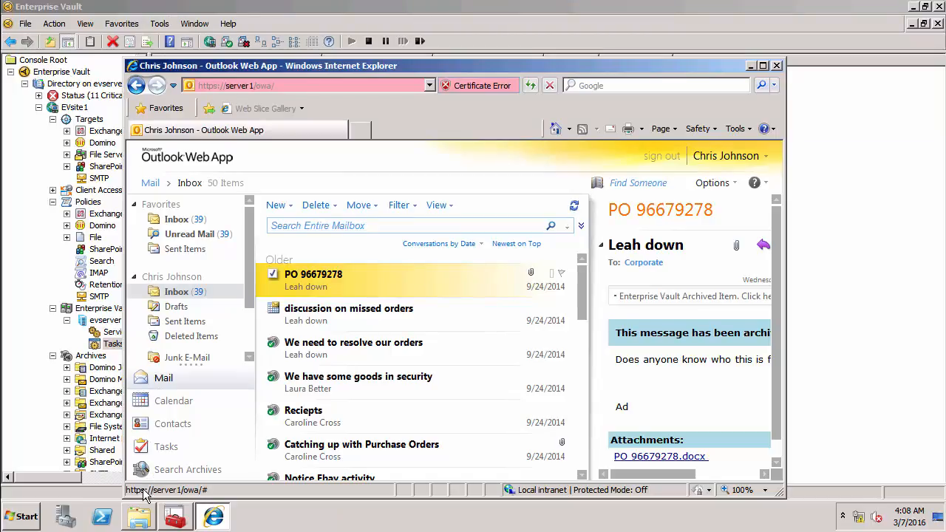
- Switch to Windows Explorer and check folder 08 under D:\SMTPHolding\07\09 for the incoming message
left_click(139, 516)
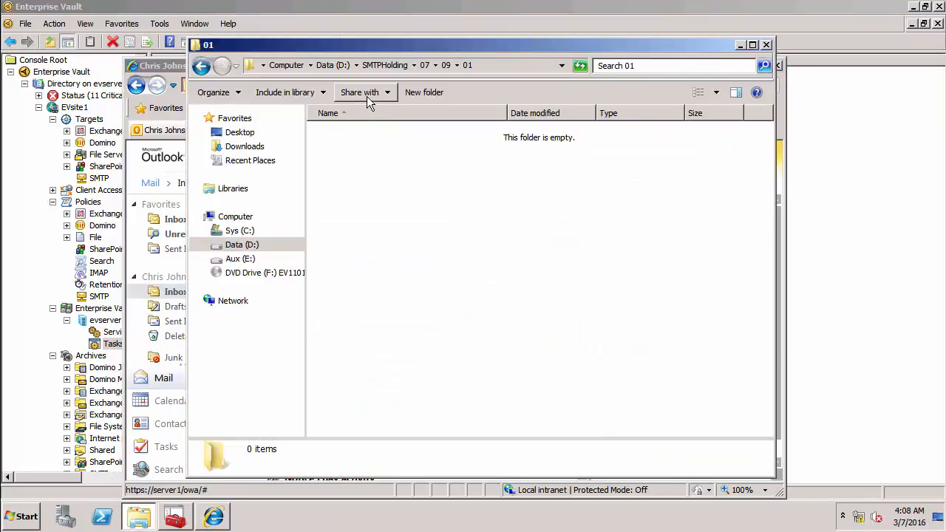
left_click(424, 65)
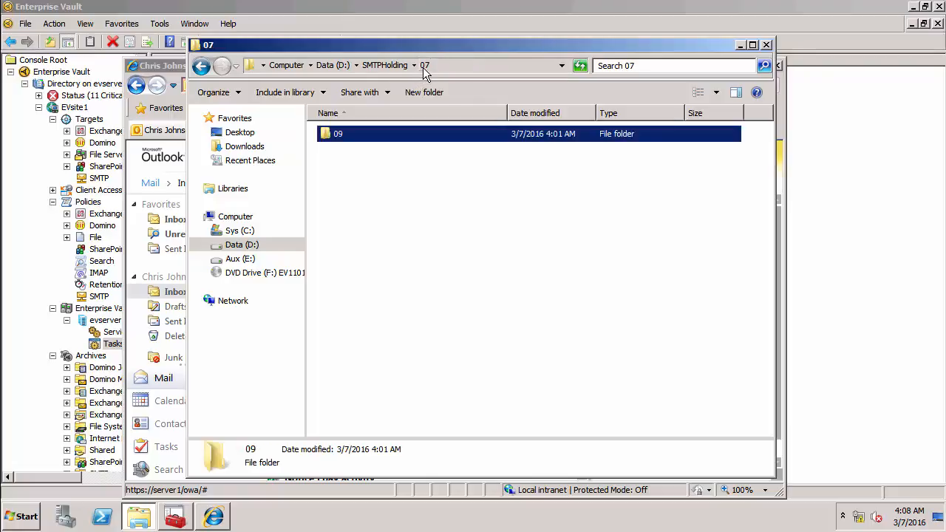
double_click(388, 134)
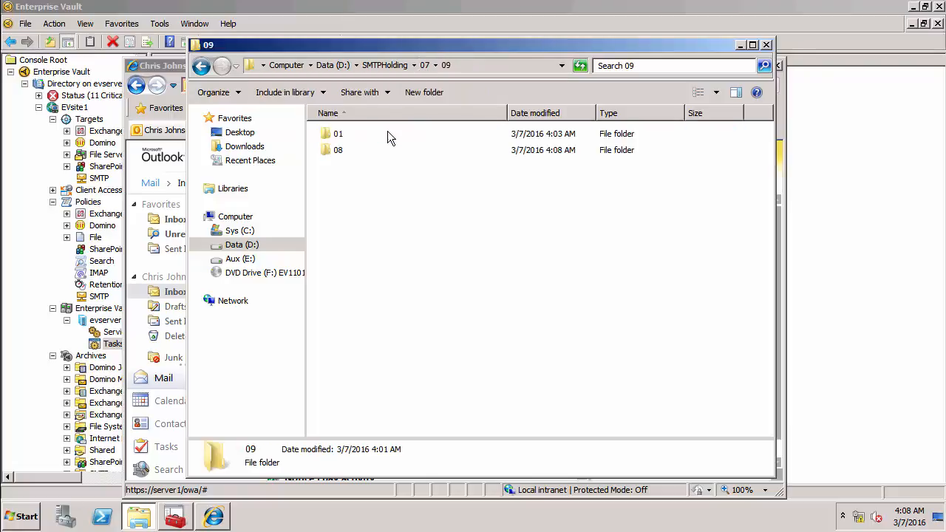
double_click(340, 151)
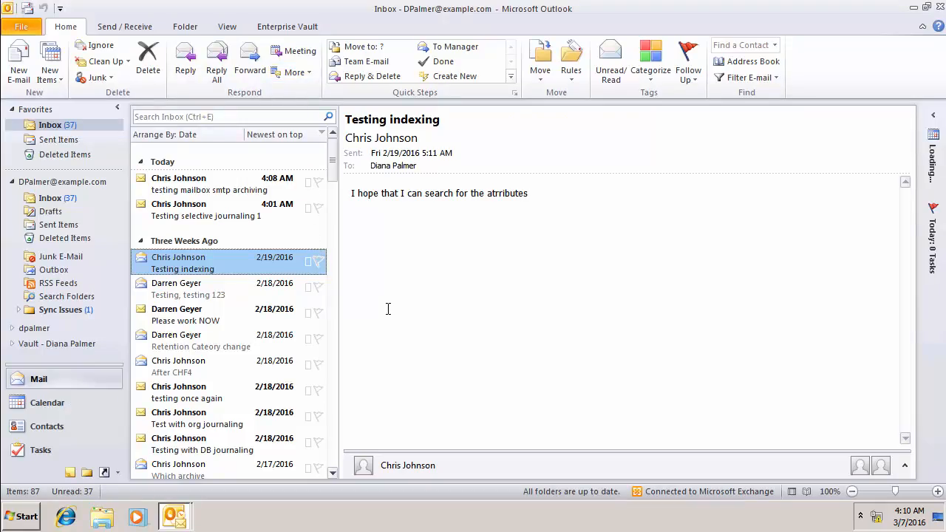
- In the first mailbox user's Outlook, open Enterprise Vault Search and view the Inbox folder of the user's archive
left_click(287, 27)
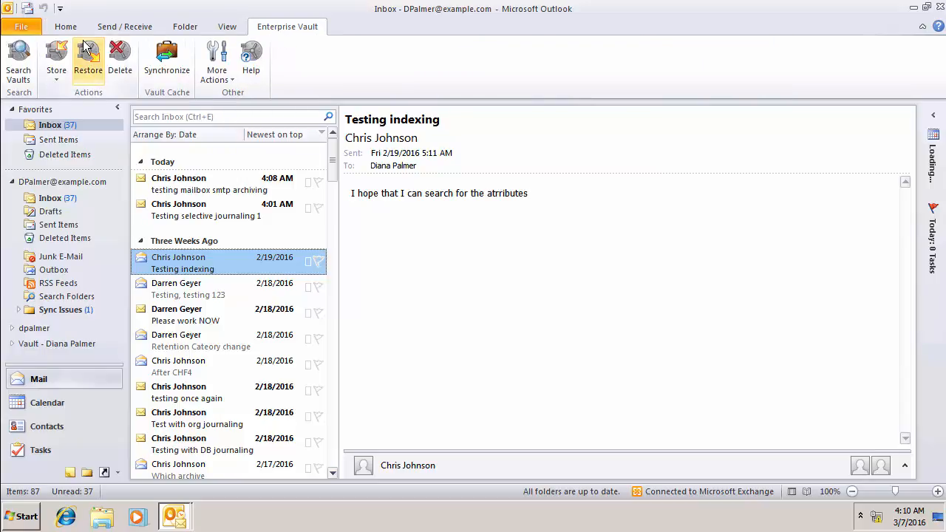
left_click(19, 60)
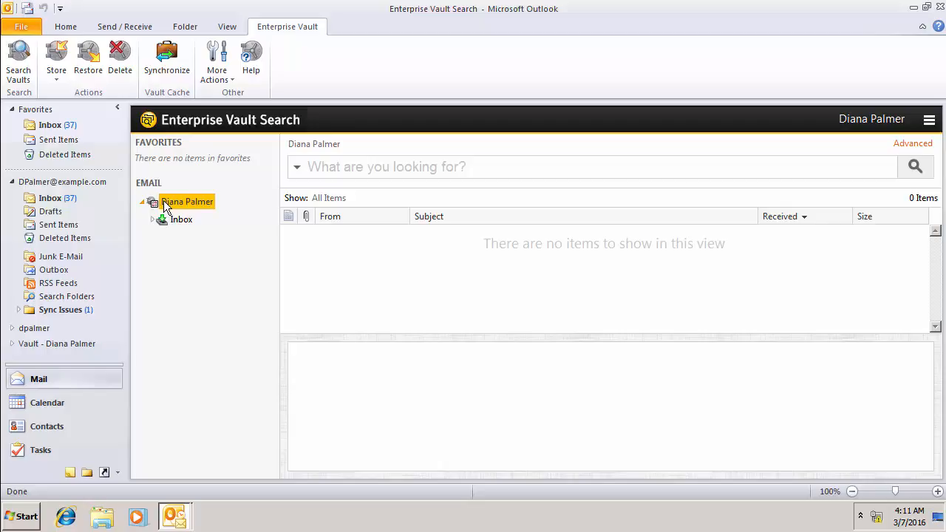
left_click(175, 221)
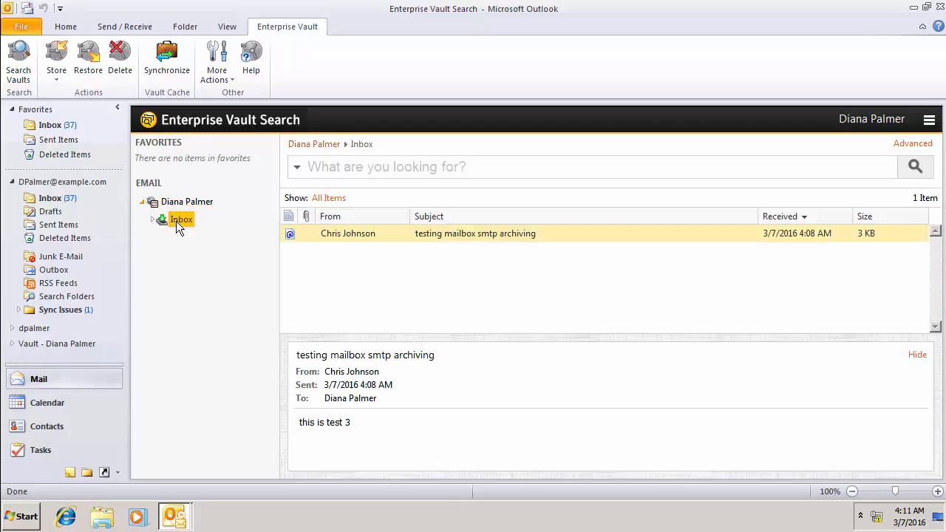